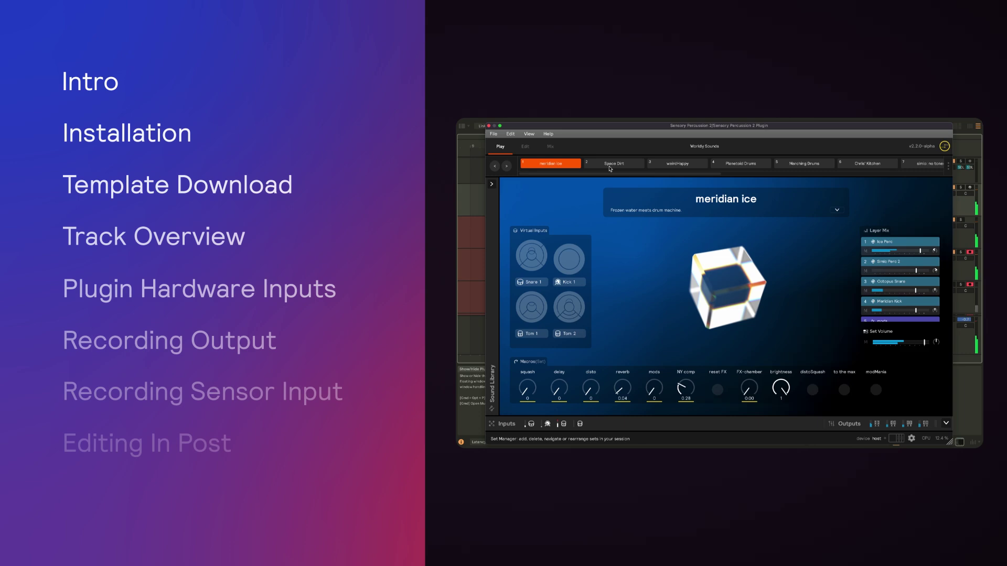
Step: Switch Sensory Percussion 2 to the Space Dirt set and close the plugin to view the recorded clips
click(610, 167)
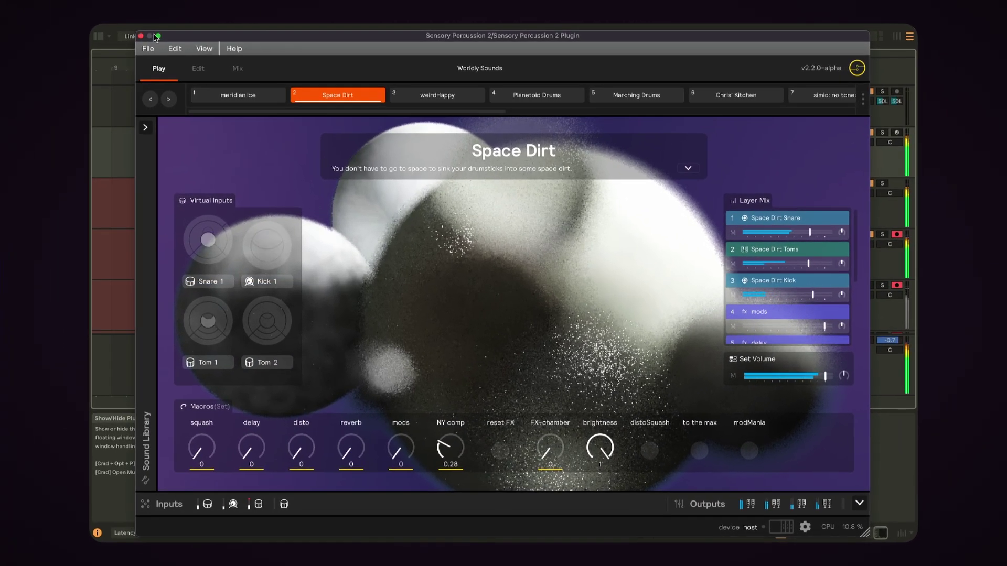
click(140, 36)
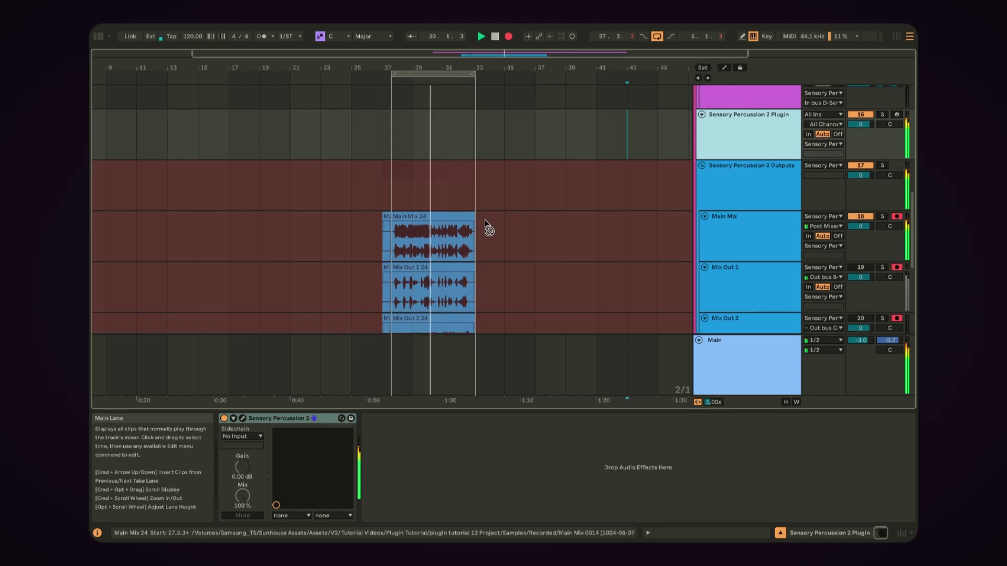
scroll(484, 220, down, 1)
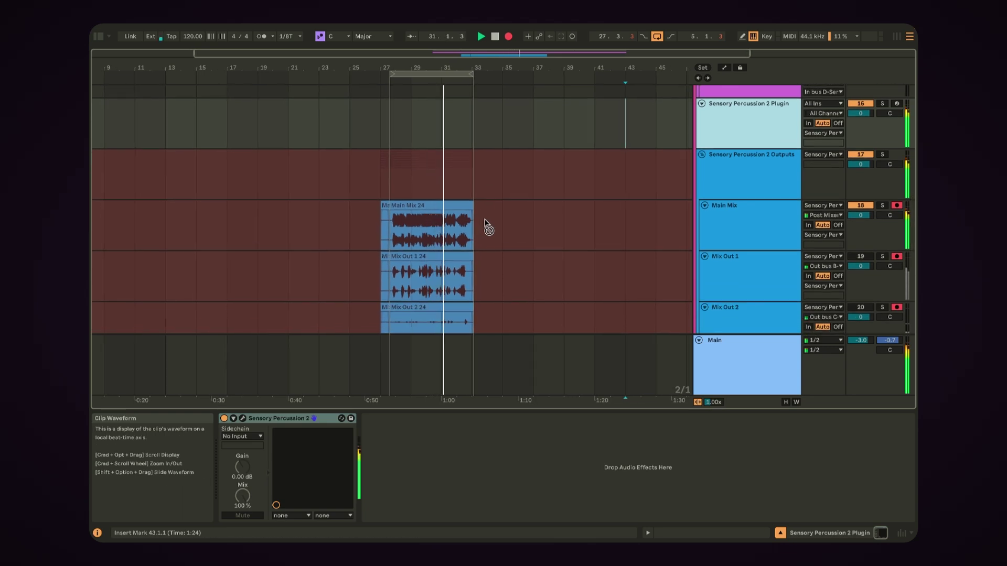
scroll(399, 340, up, 1)
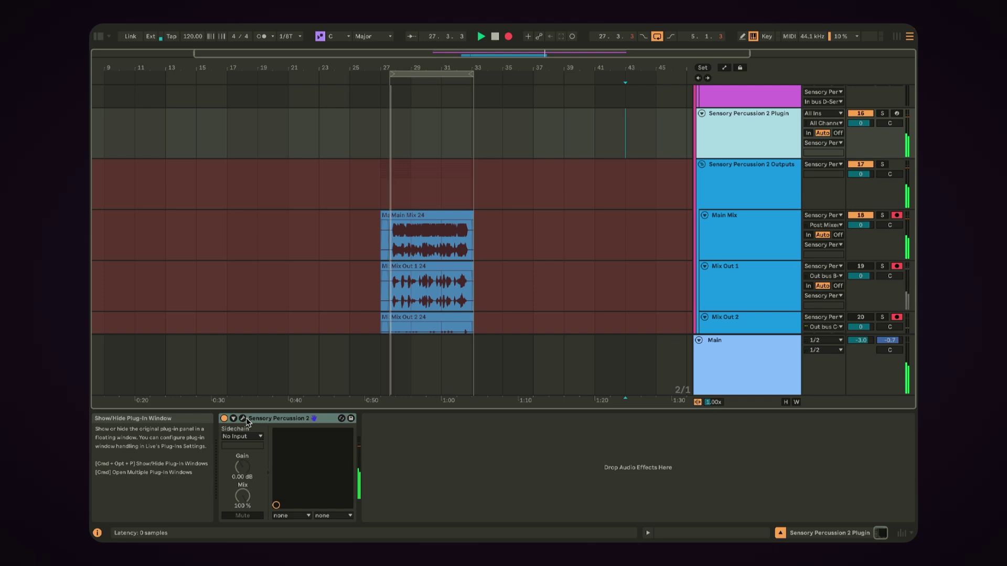
scroll(650, 248, up, 10)
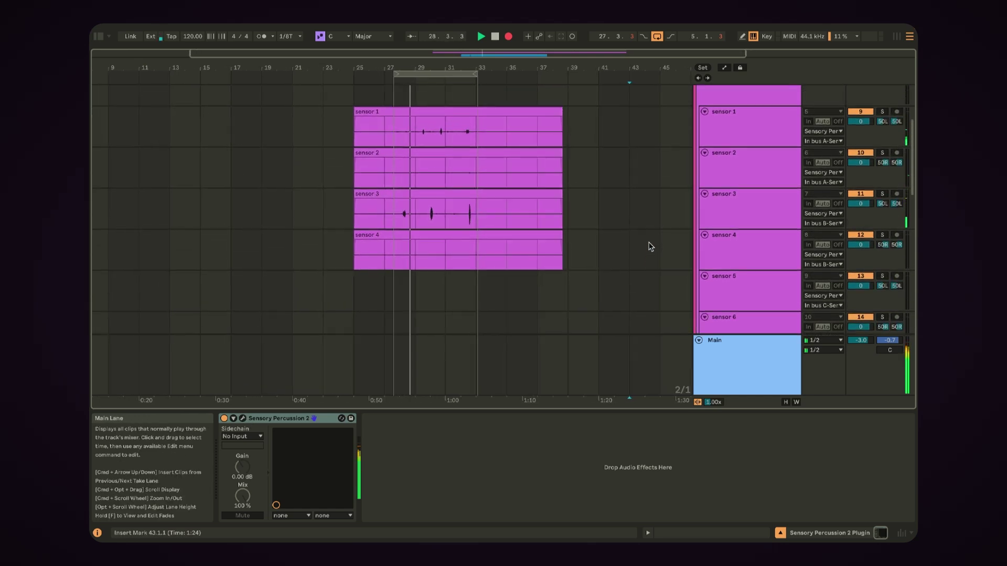
scroll(649, 247, up, 2)
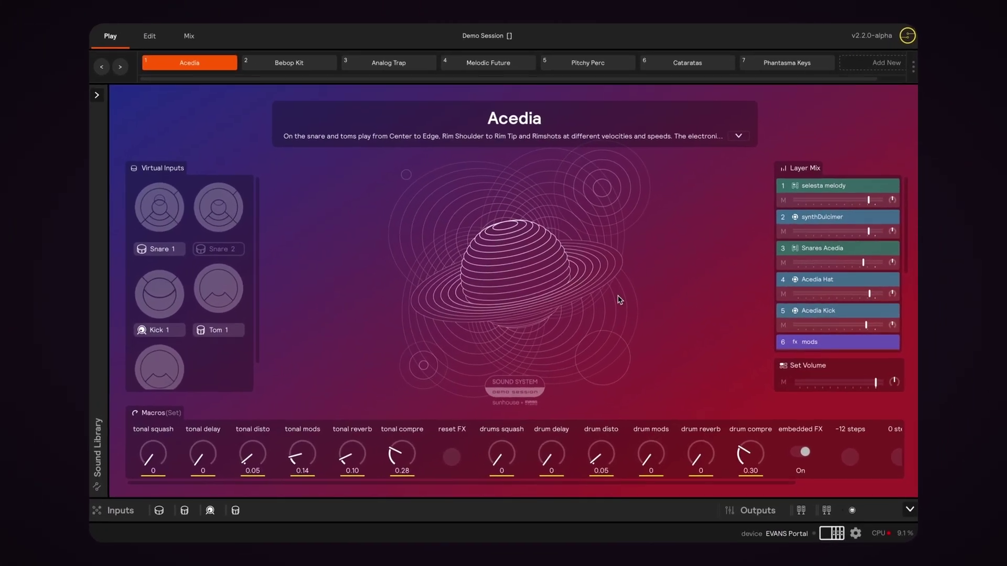
Step: Install the VST3 plugin from General settings into /Library/Audio/Plug-Ins/VST3 and reveal Sensory Percussion 2.vst3
key(super+comma)
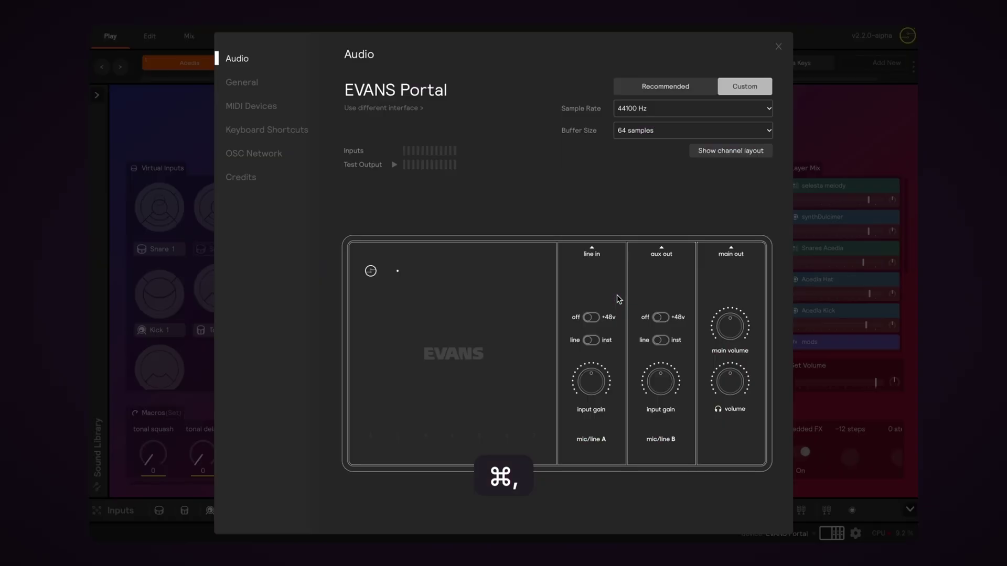
click(249, 86)
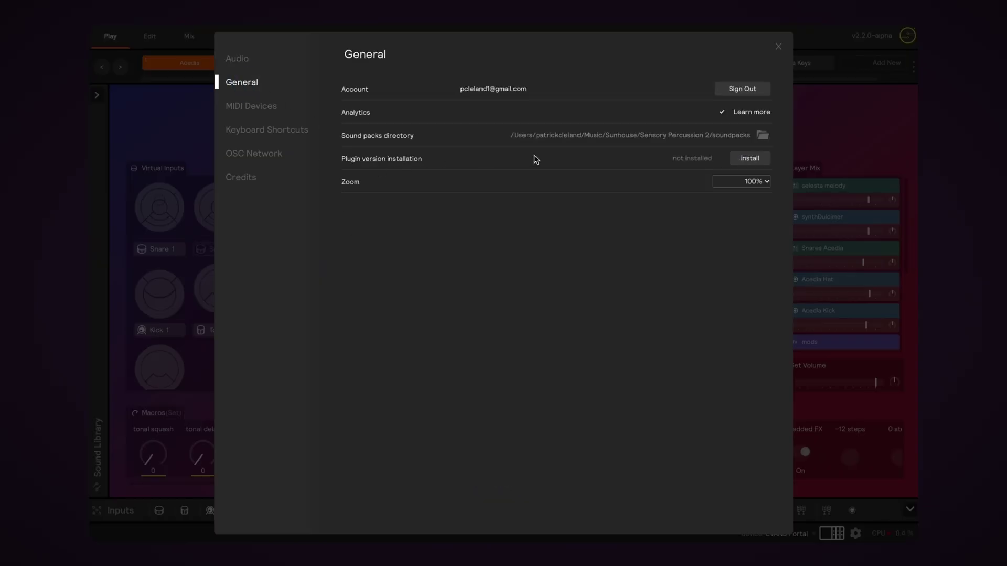
click(755, 159)
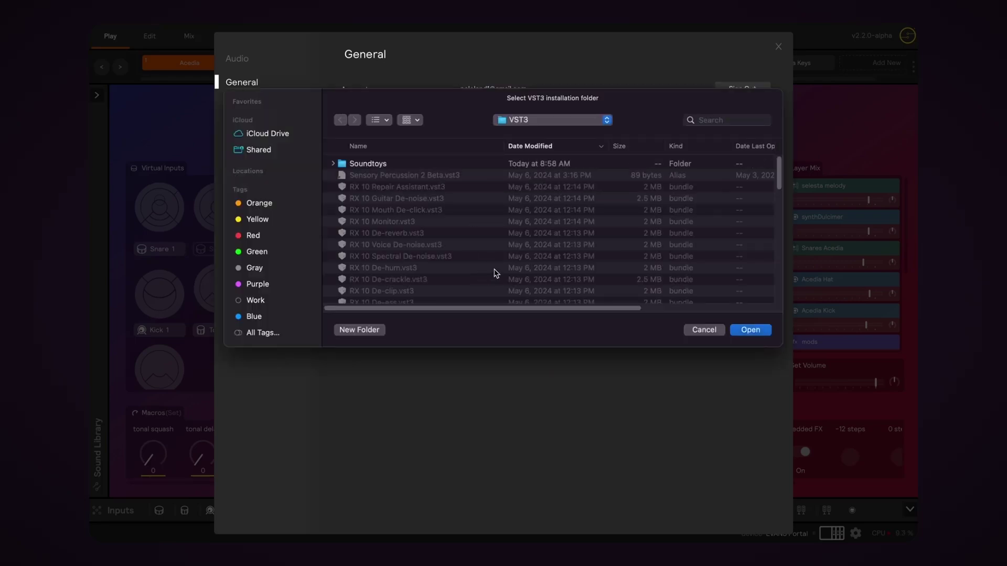
click(750, 329)
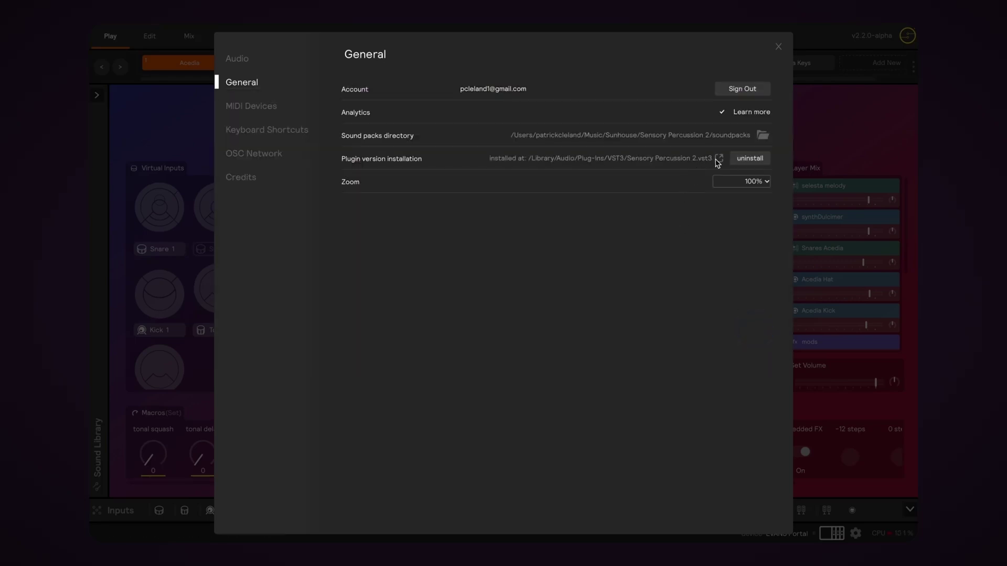
click(718, 161)
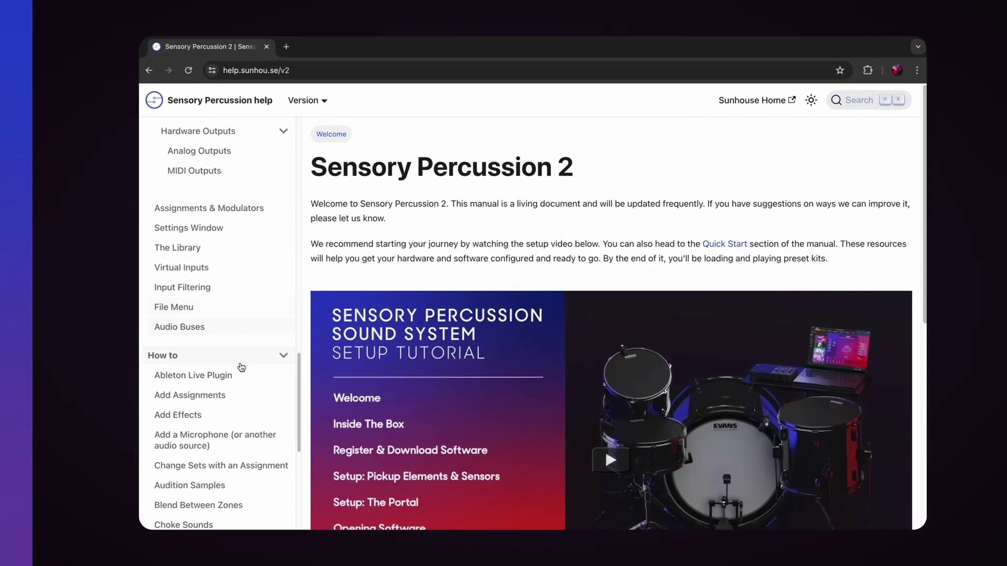
Step: On the Ableton Live Plugin guide page, save the Ableton 11.3/12 template zip to Downloads
click(511, 346)
scroll(543, 229, down, 9)
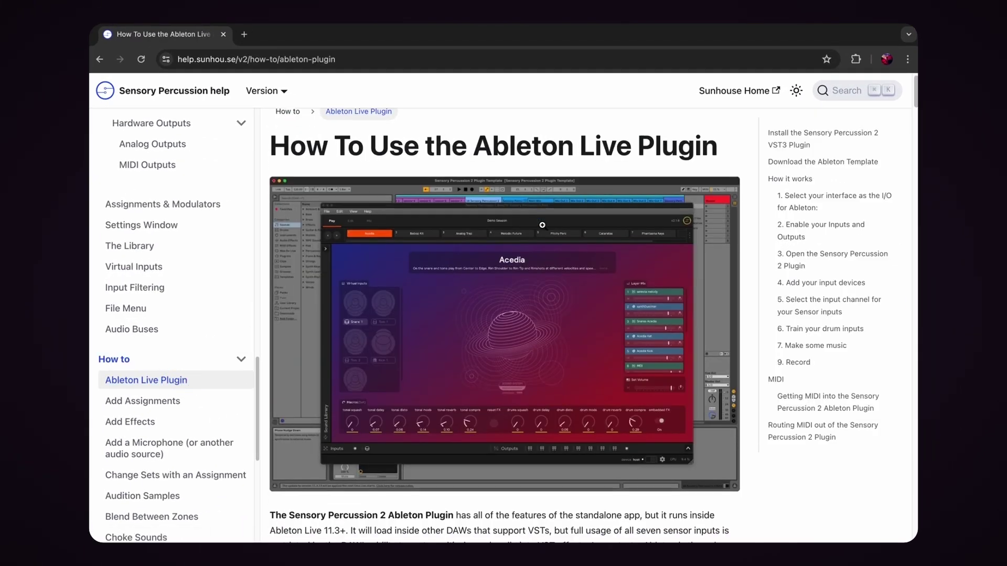
scroll(543, 229, down, 7)
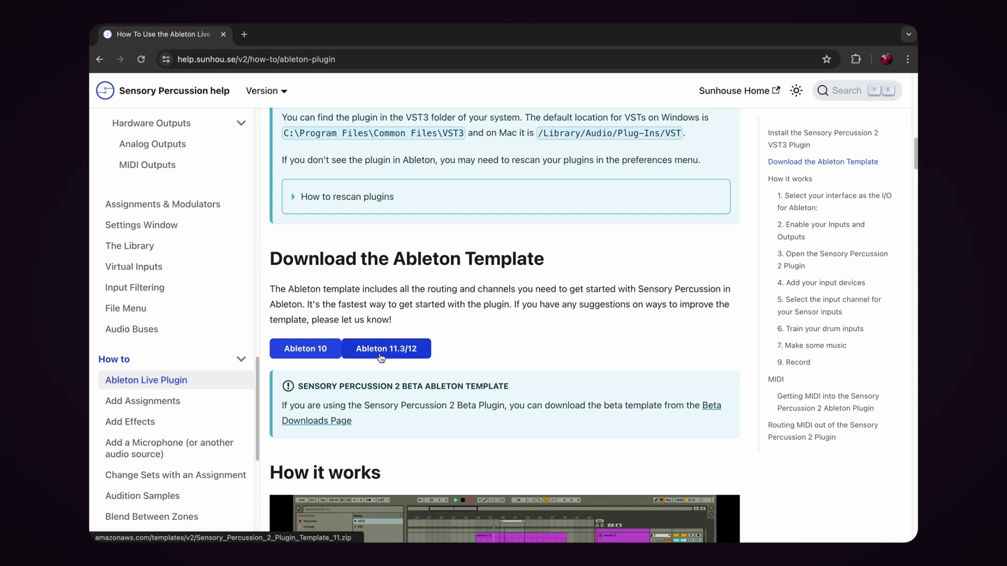
click(381, 358)
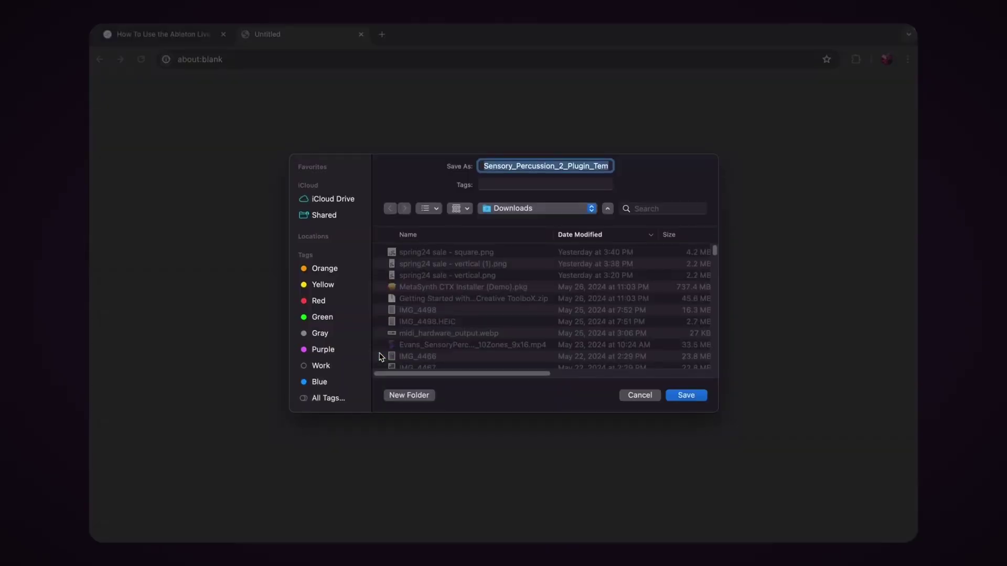
click(690, 396)
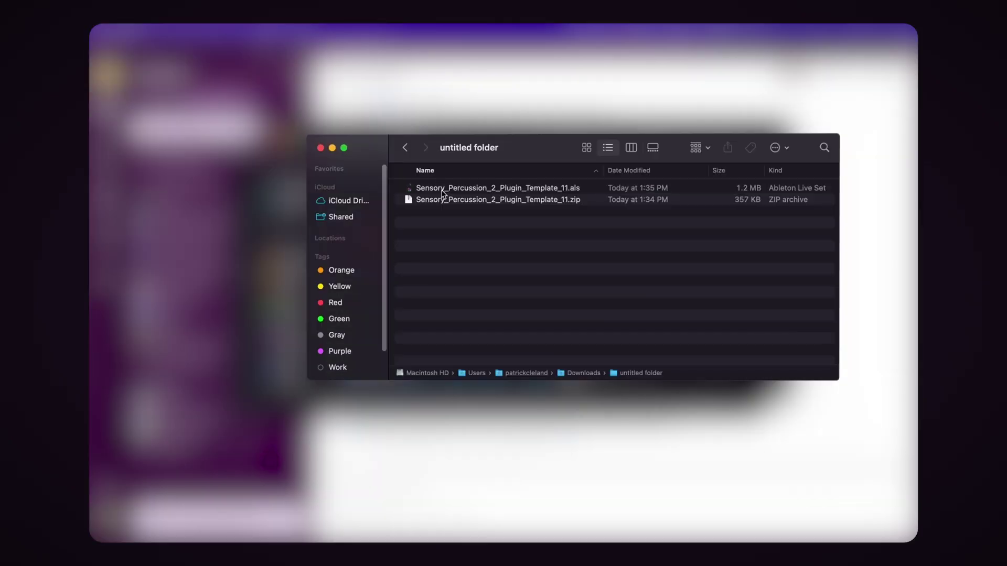
click(442, 190)
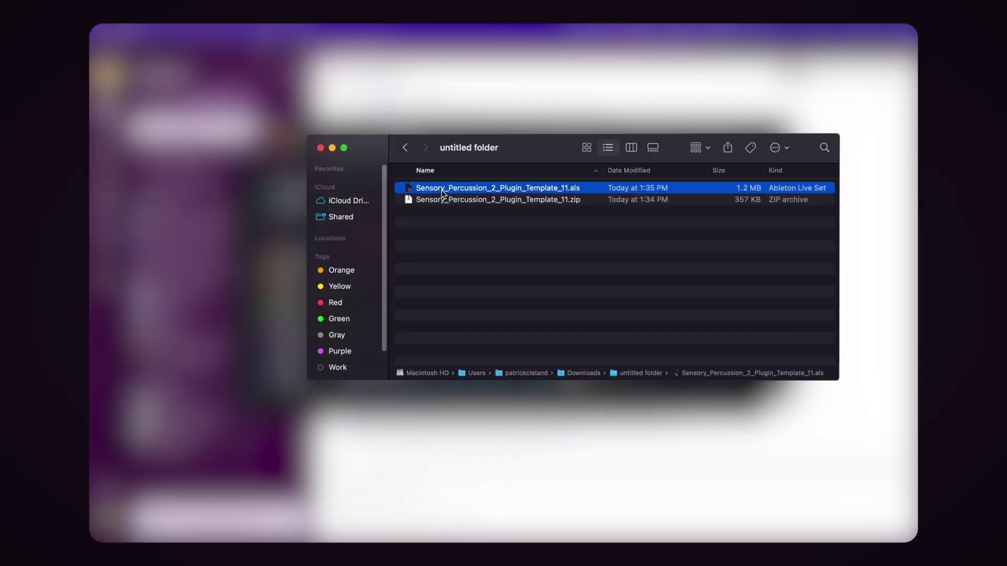
Step: Open Sensory_Percussion_2_Plugin_Template_11.als in Ableton Live
double_click(442, 192)
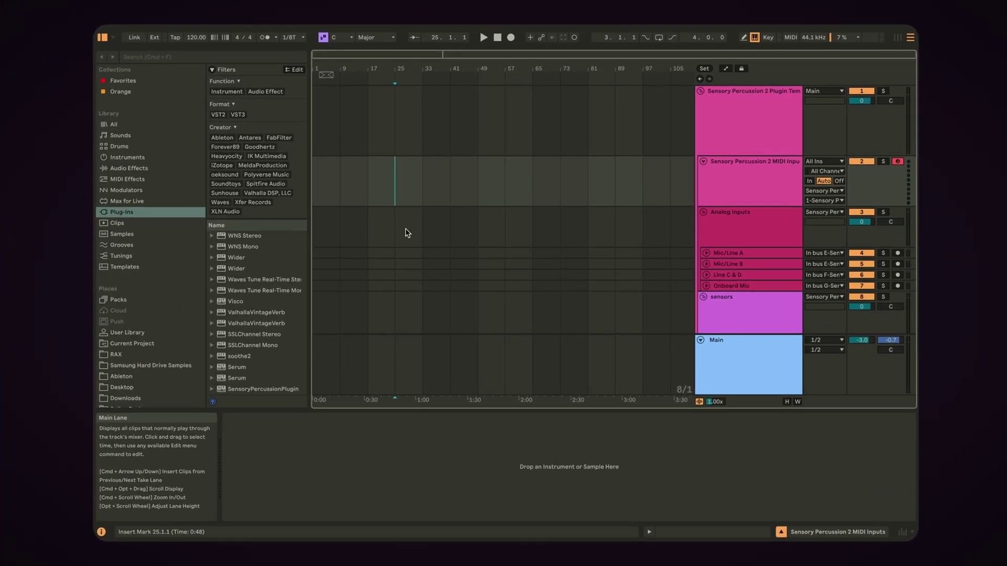
key(super+comma)
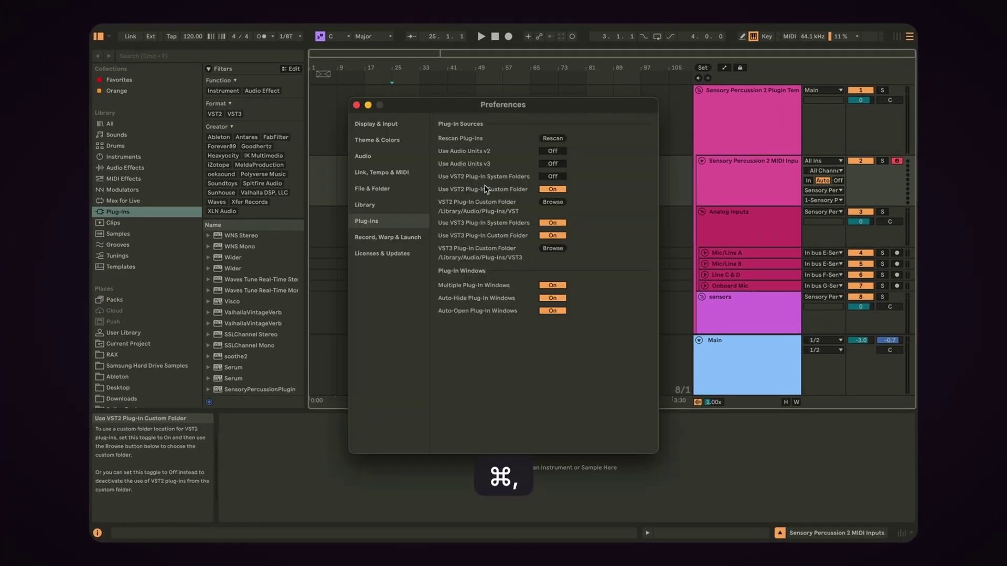
click(388, 157)
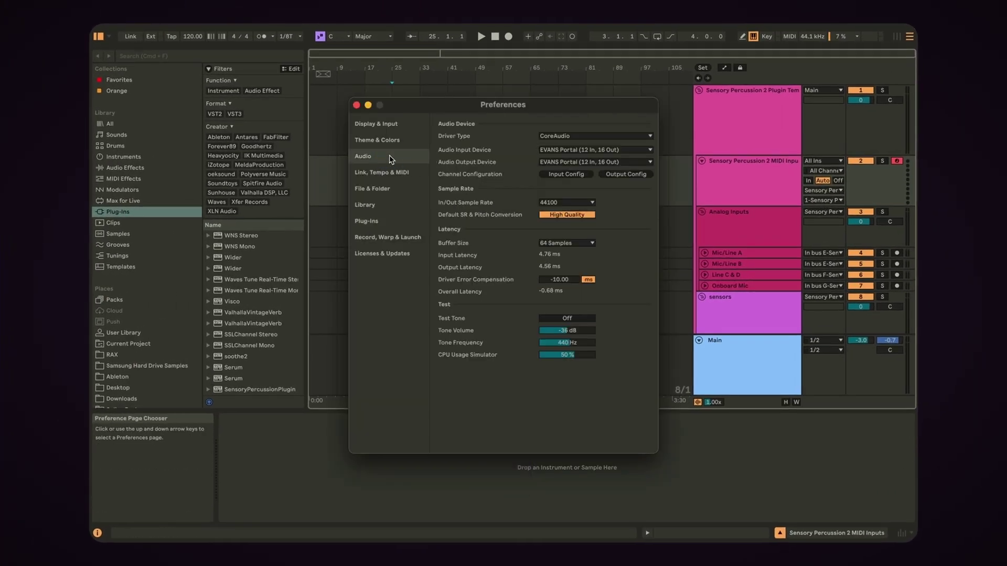
click(562, 164)
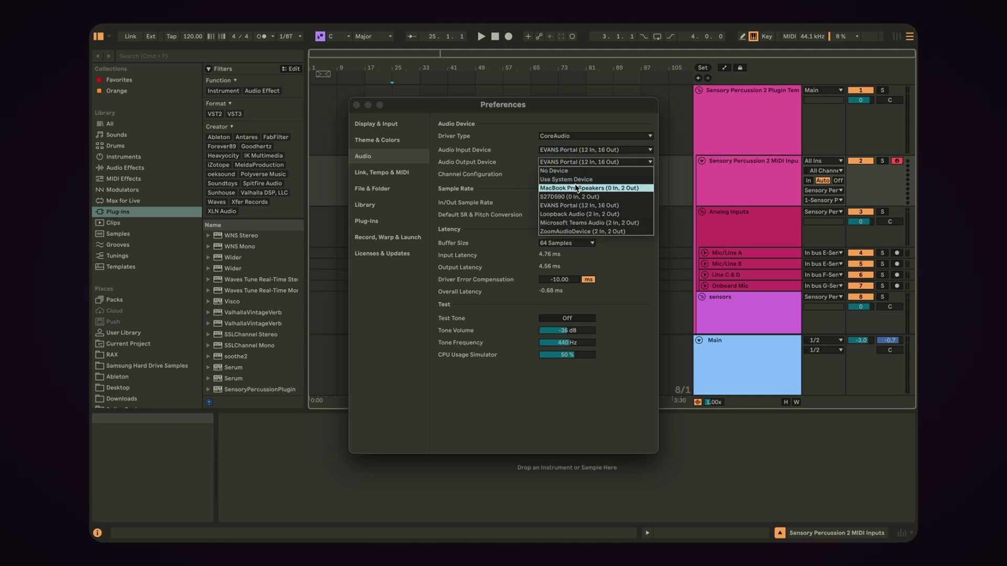
click(608, 187)
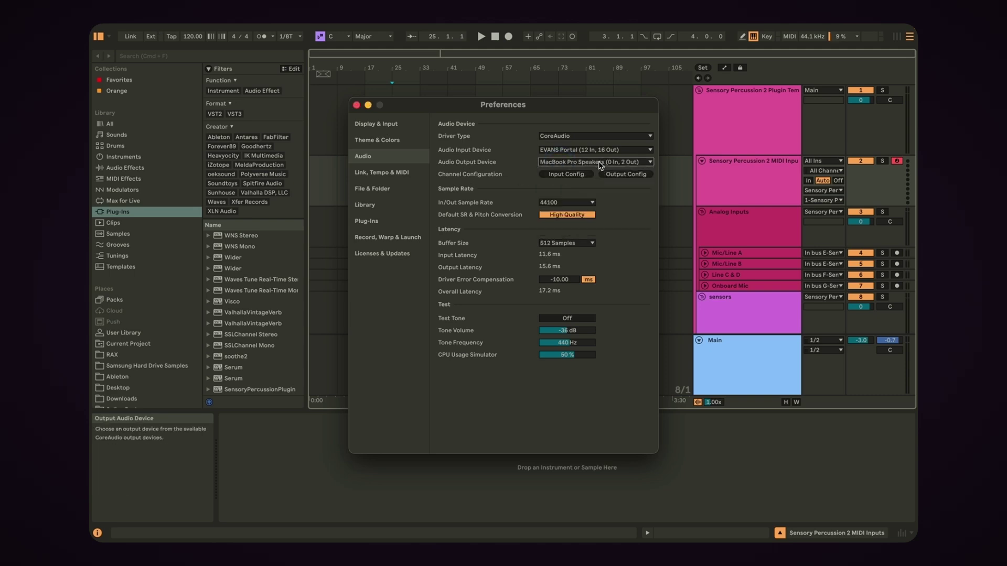
click(598, 163)
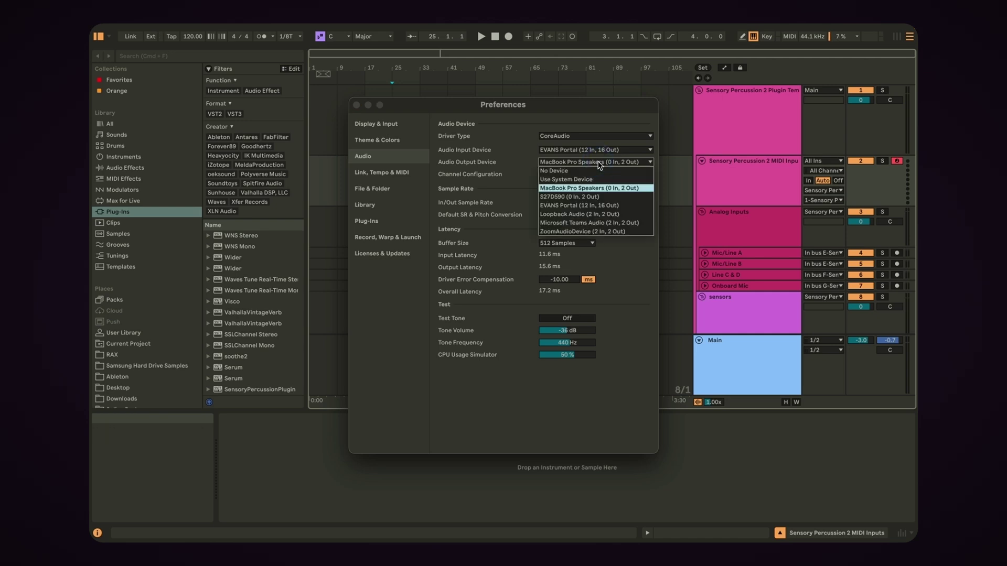
click(588, 205)
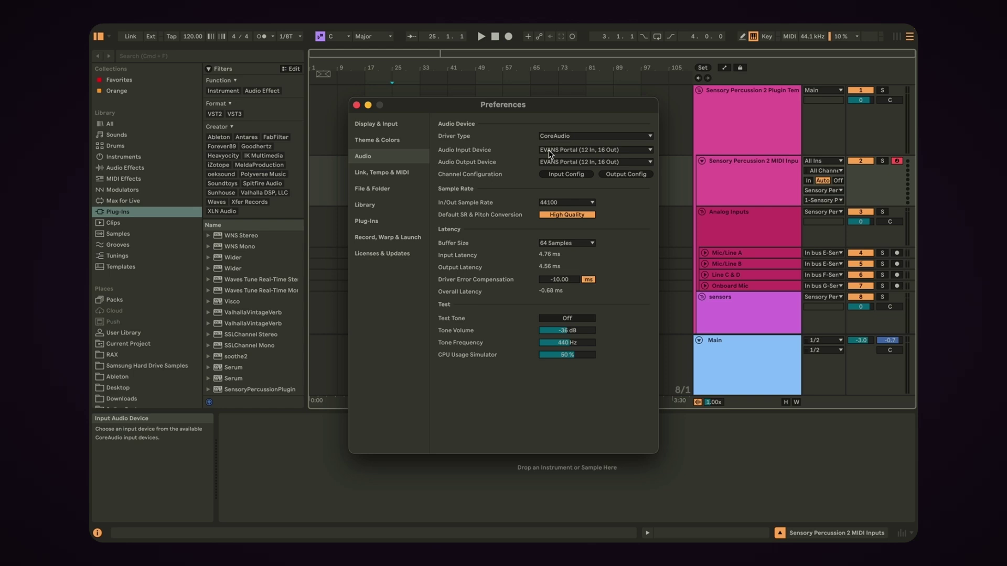
key(Escape)
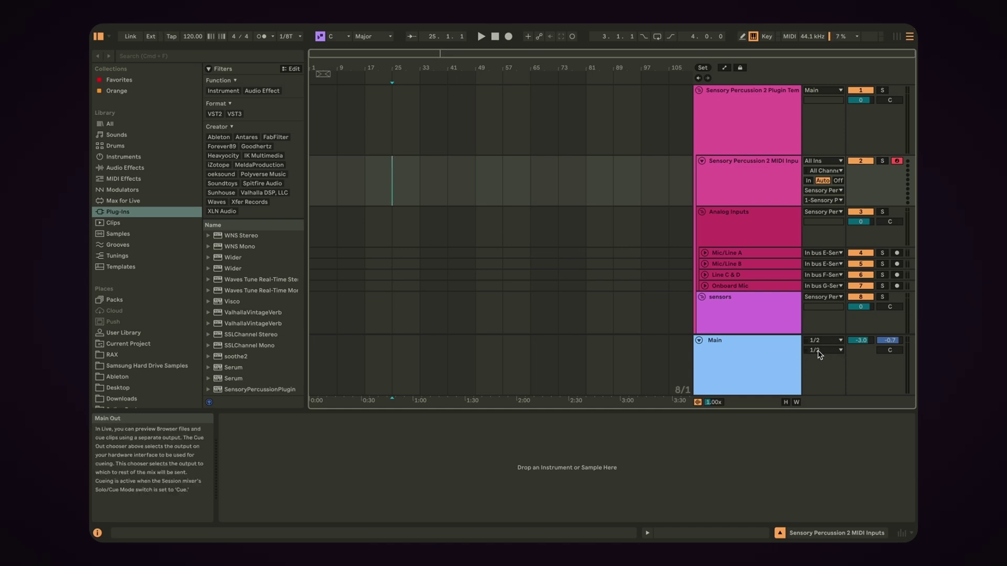
Step: Route the Main track's cue output to 3/4, then rescan plug-in folders in Preferences and close them
click(817, 351)
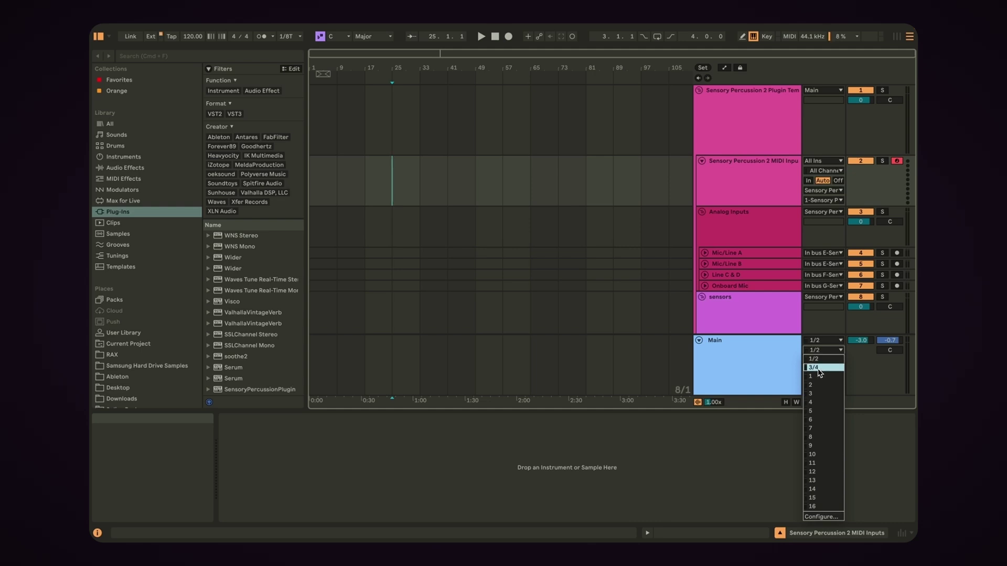
click(818, 368)
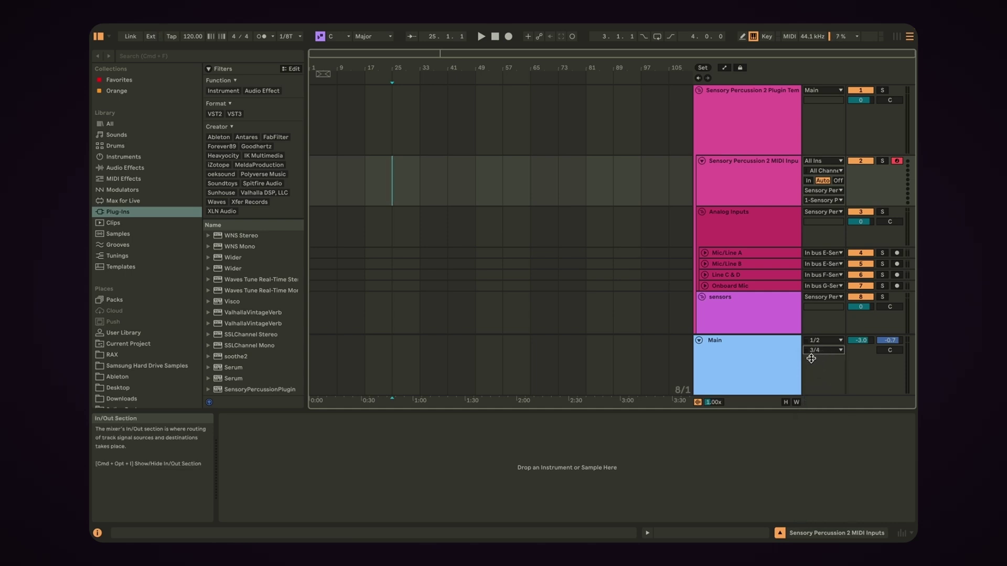
key(super+comma)
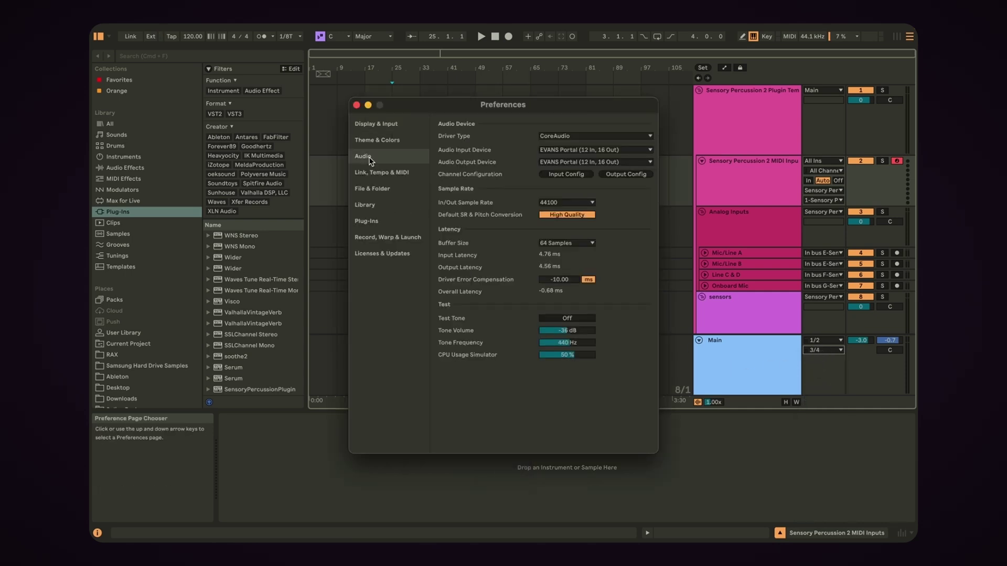
click(372, 223)
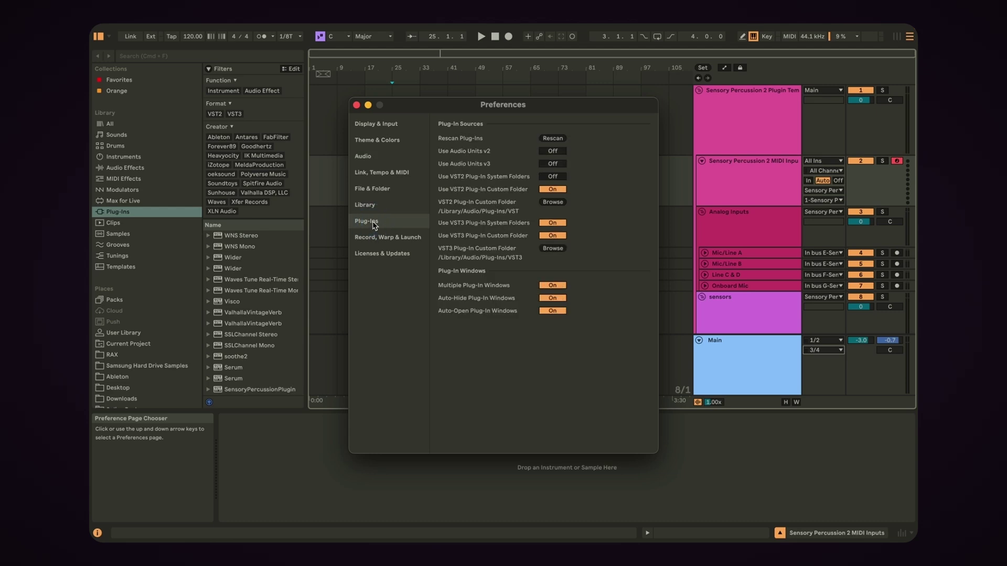
click(558, 140)
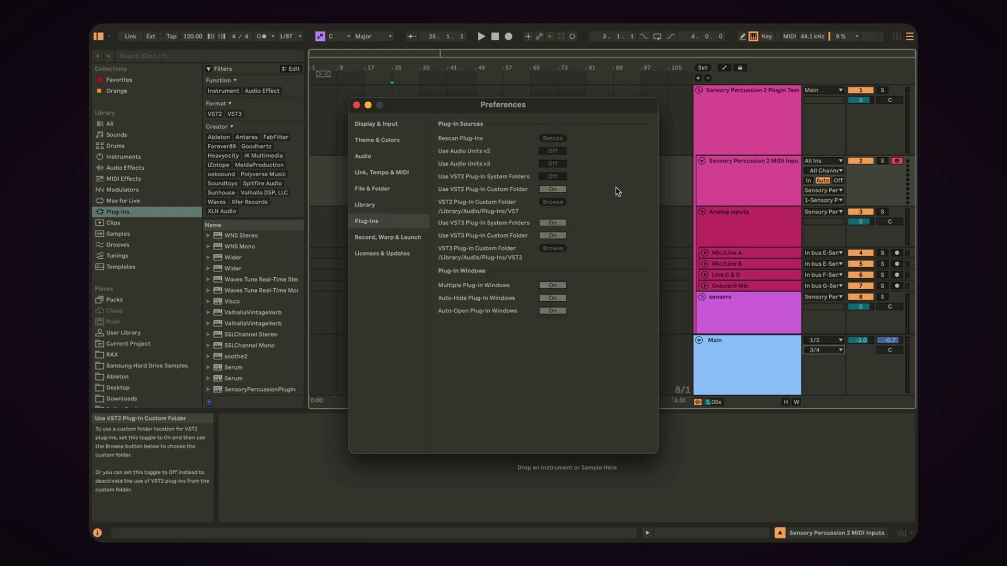
click(357, 106)
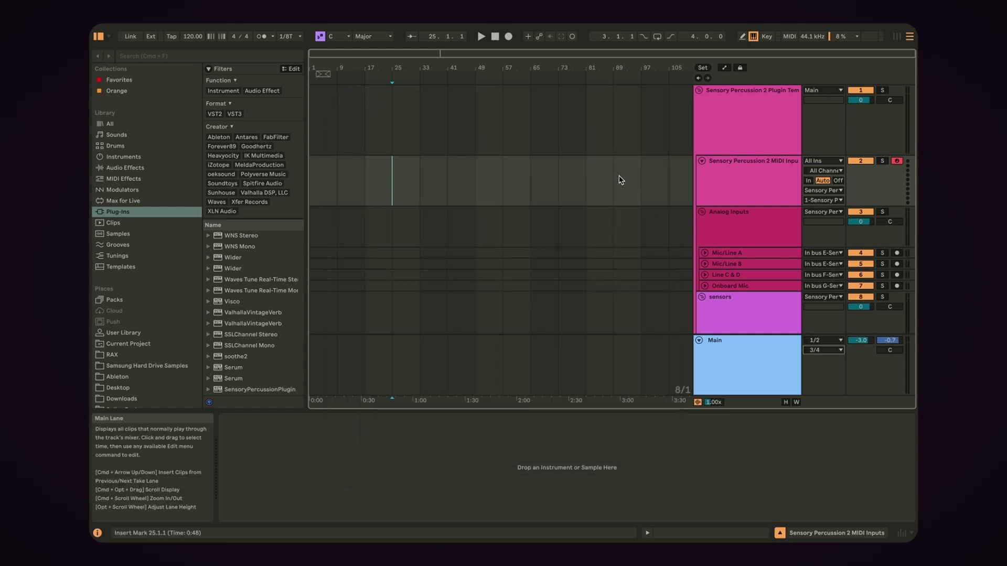
Step: Fold the Sensory Percussion 2 MIDI Inputs track
scroll(618, 175, down, 1)
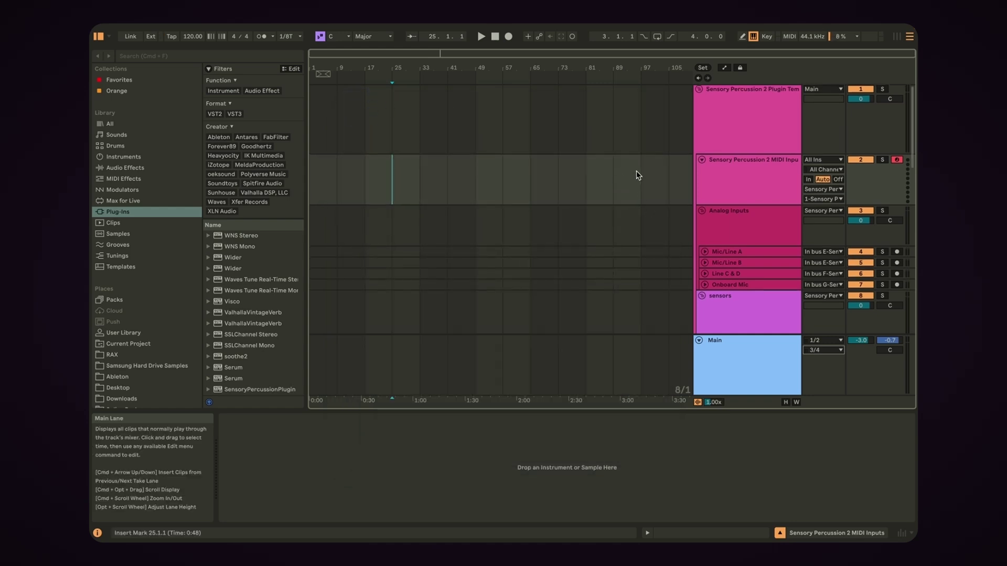
scroll(713, 173, down, 2)
scroll(713, 173, up, 3)
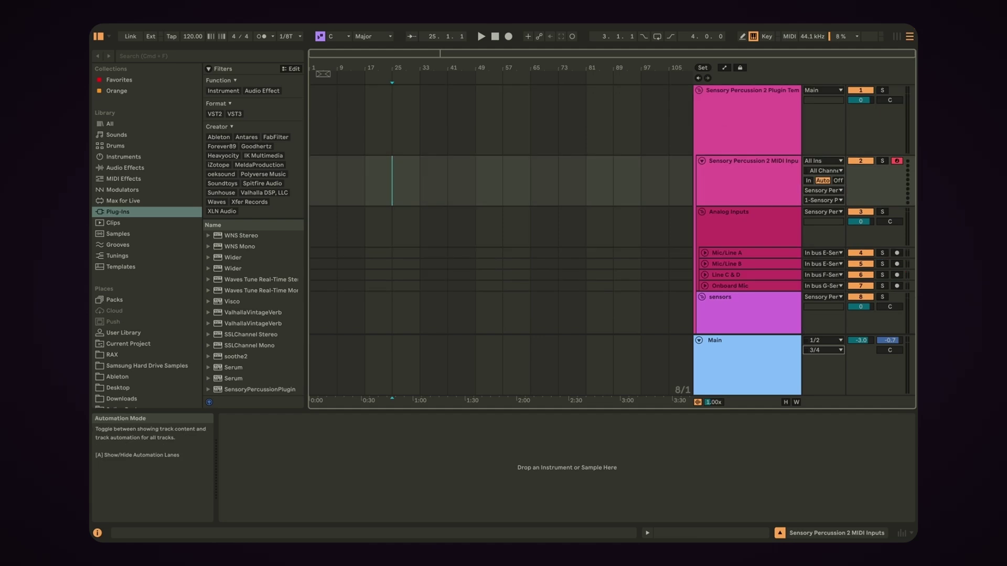
scroll(697, 173, down, 2)
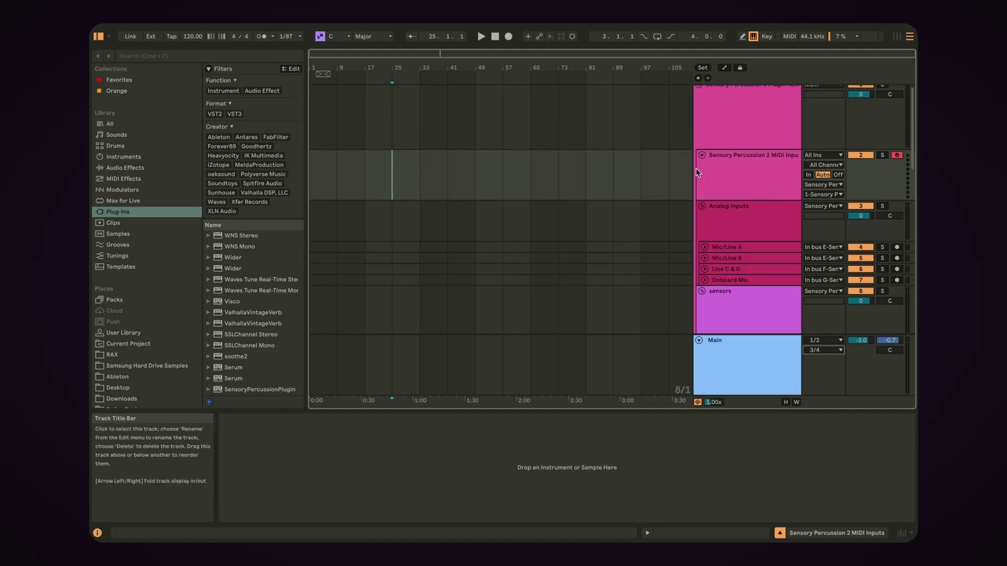
scroll(695, 168, down, 3)
scroll(695, 168, up, 4)
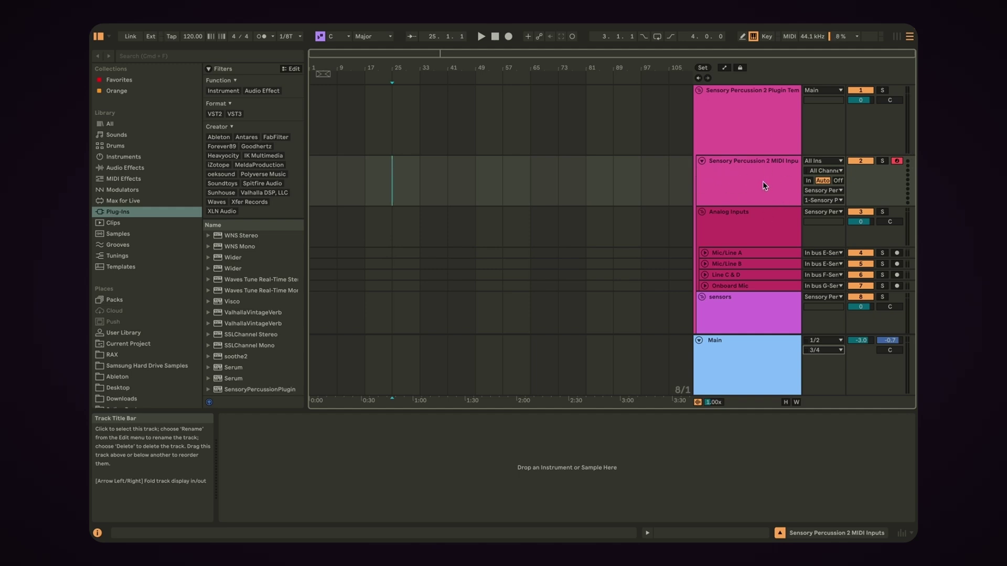
click(703, 162)
Step: Fold the Analog Inputs group and select the sensors group track
scroll(723, 205, down, 1)
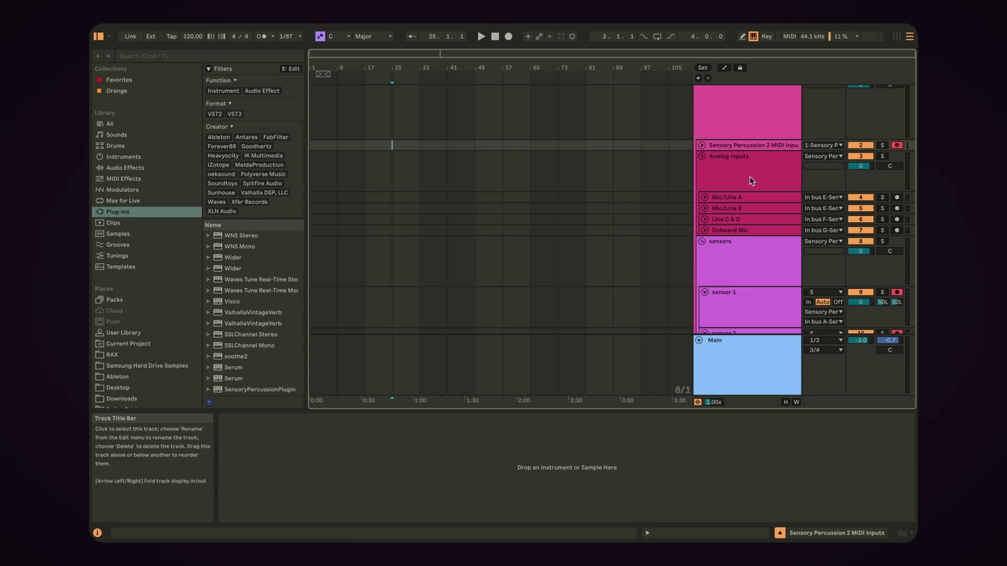
click(702, 156)
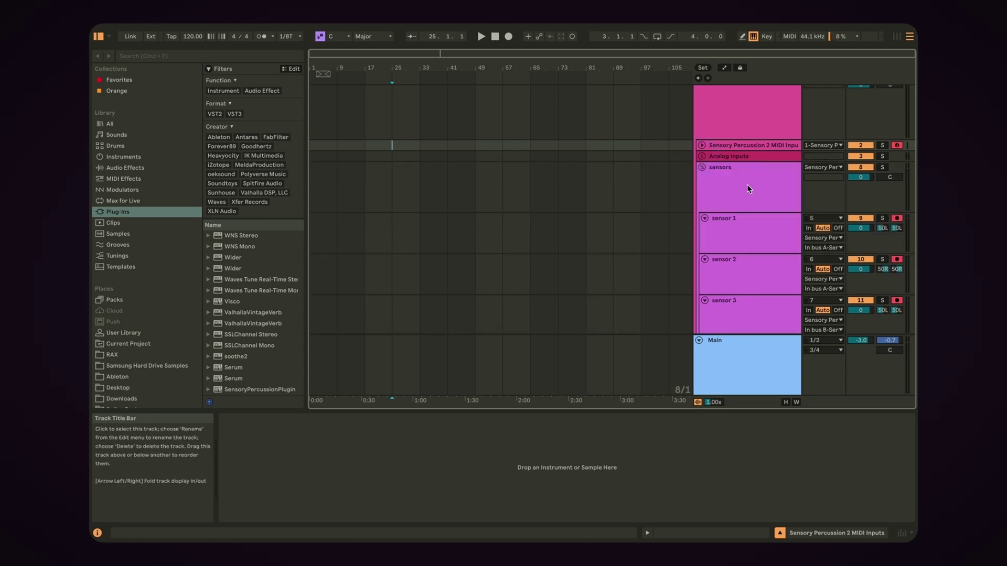
scroll(747, 184, down, 5)
scroll(746, 184, up, 5)
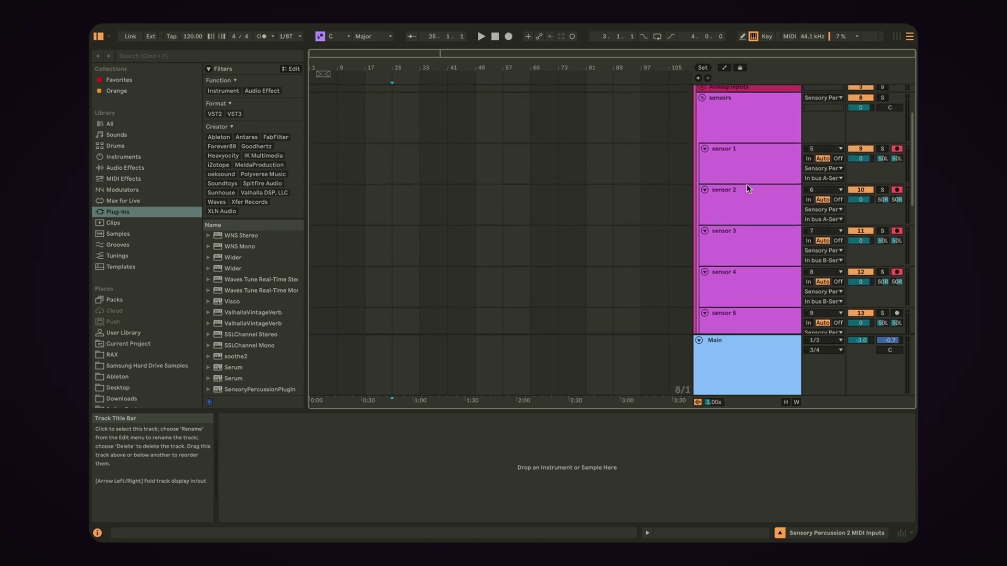
click(741, 129)
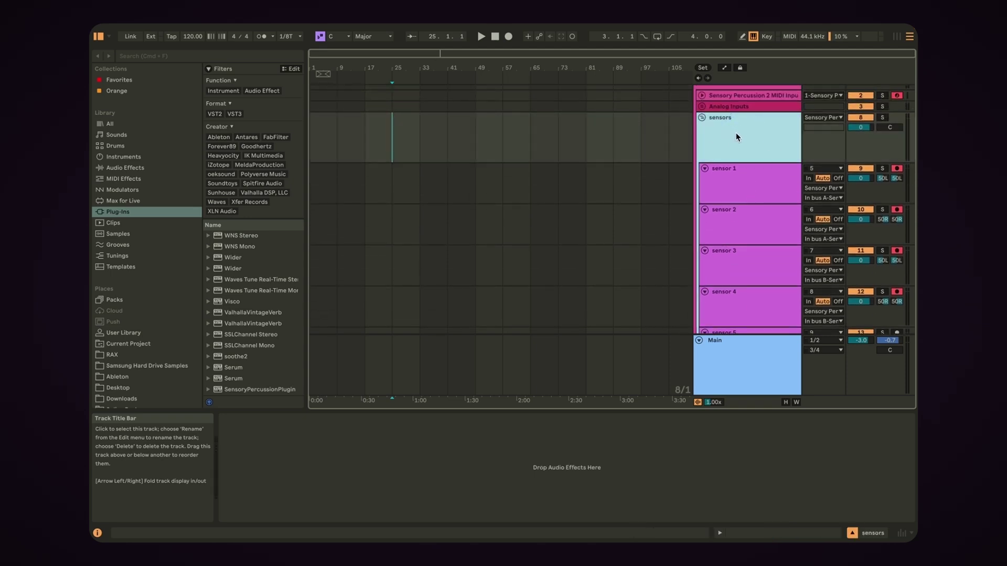
scroll(730, 131, down, 5)
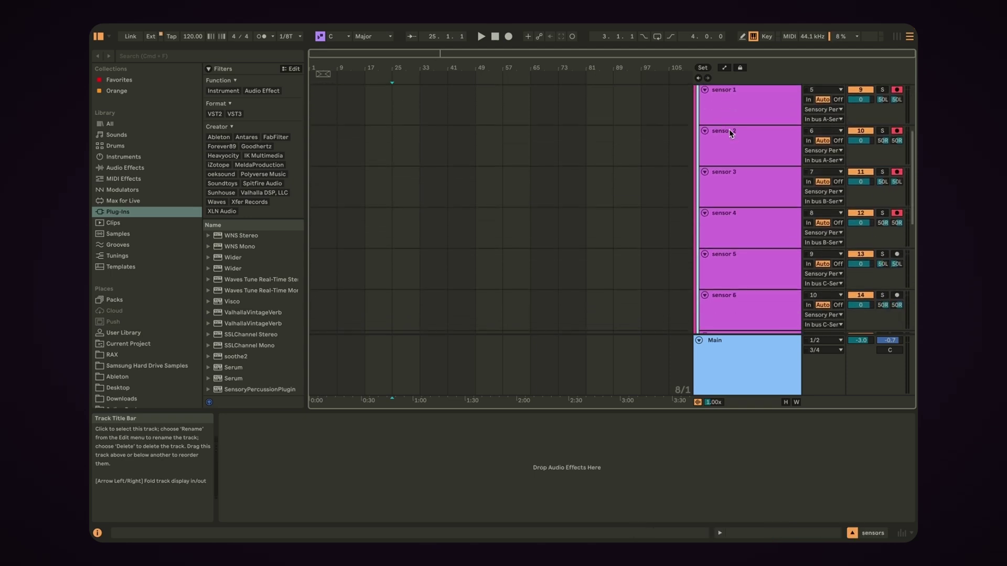
scroll(740, 209, up, 5)
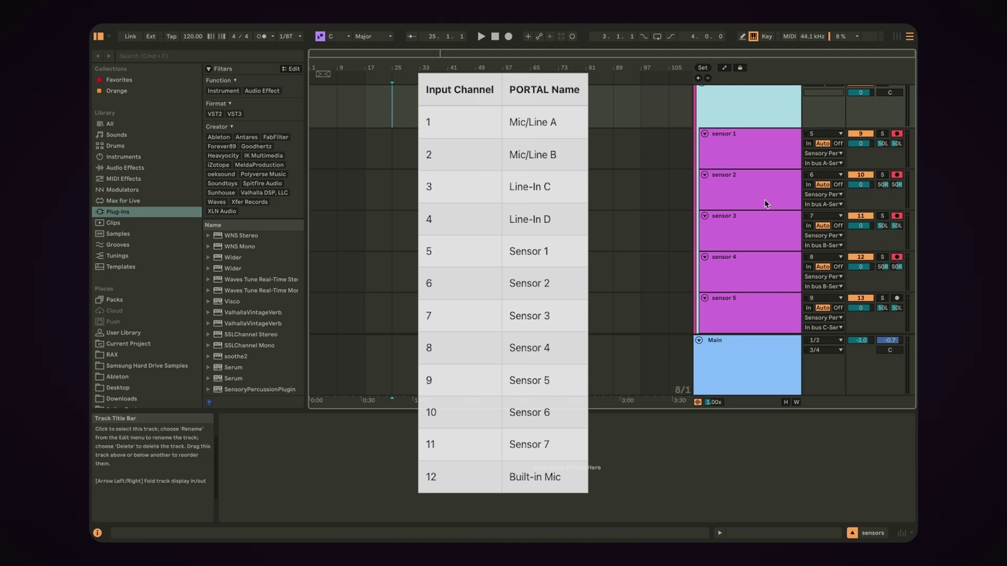
Step: Scroll down the track list and select the Sensory Percussion 2 Plugin track
scroll(755, 195, down, 2)
scroll(747, 194, down, 1)
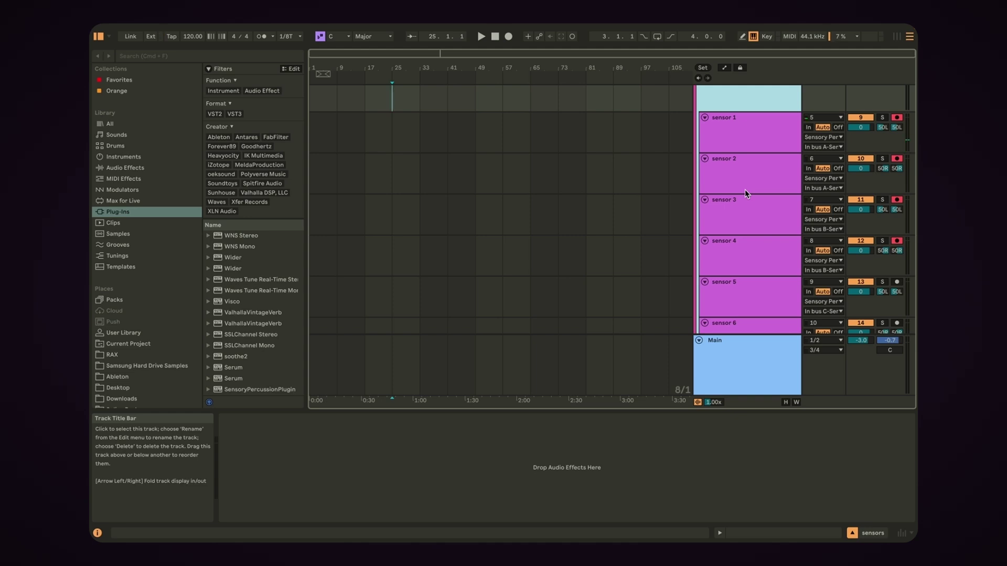
scroll(745, 193, down, 3)
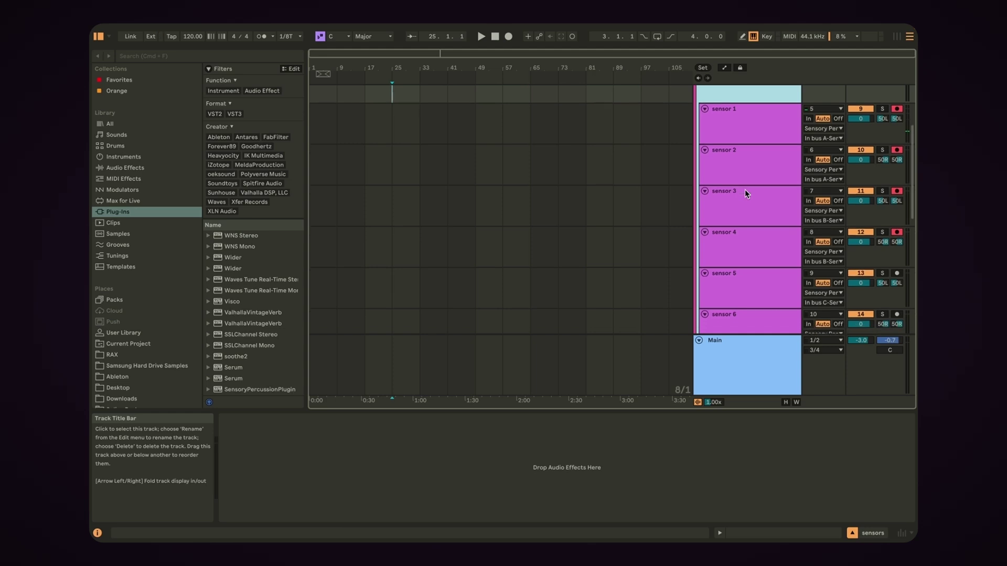
scroll(744, 190, down, 6)
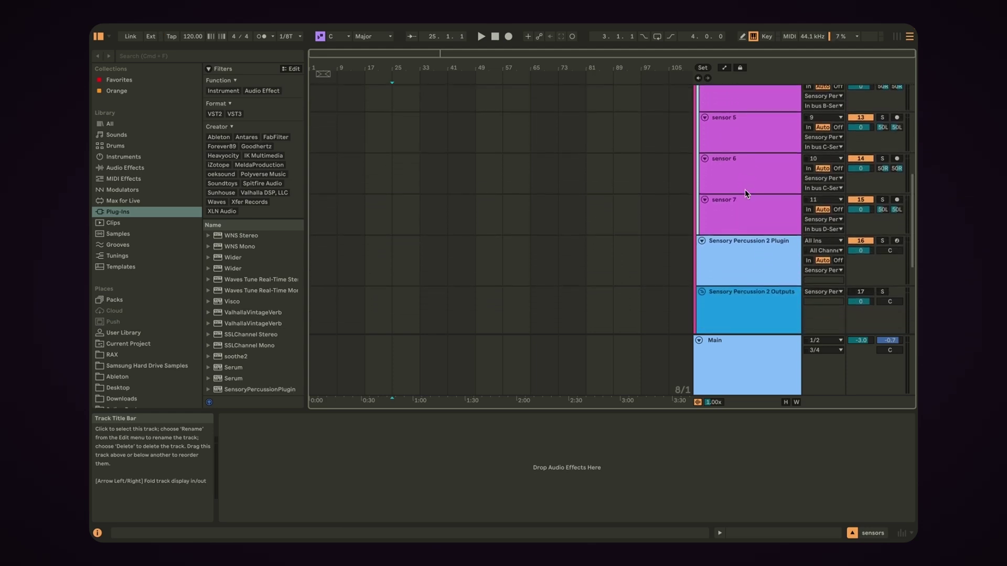
click(754, 266)
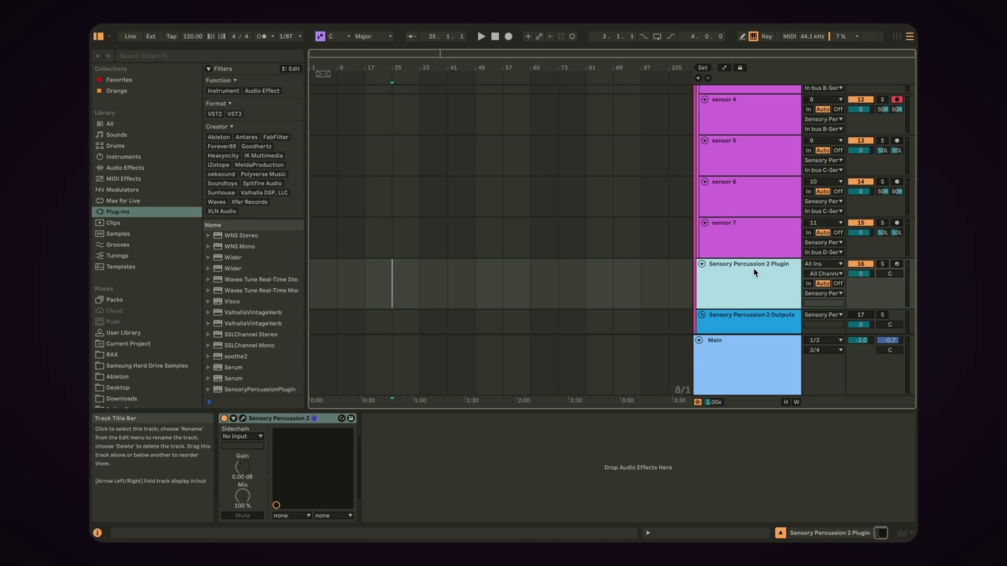
Step: Select sensor 1 and extend the selection across the sensor tracks
scroll(751, 287, down, 8)
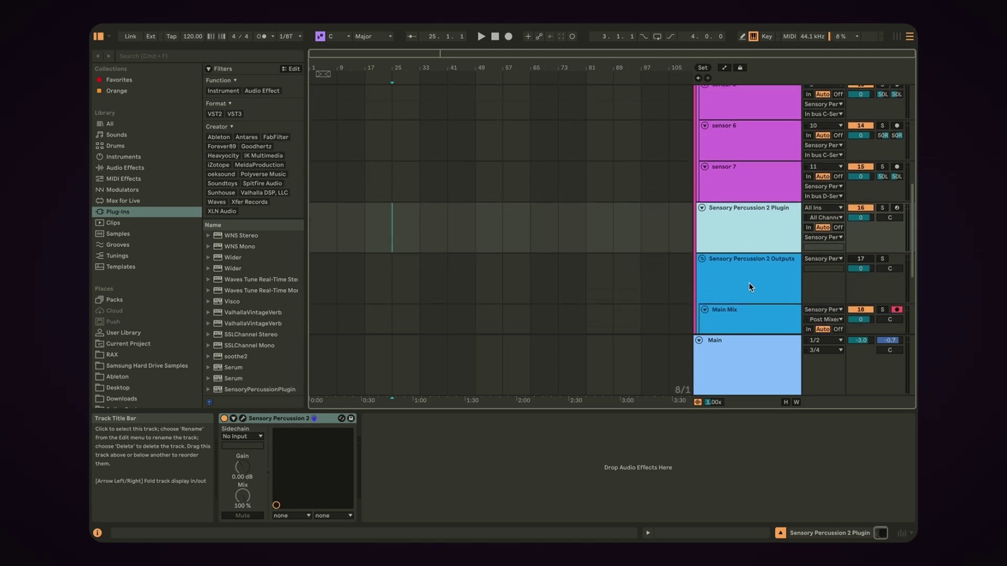
scroll(749, 287, down, 2)
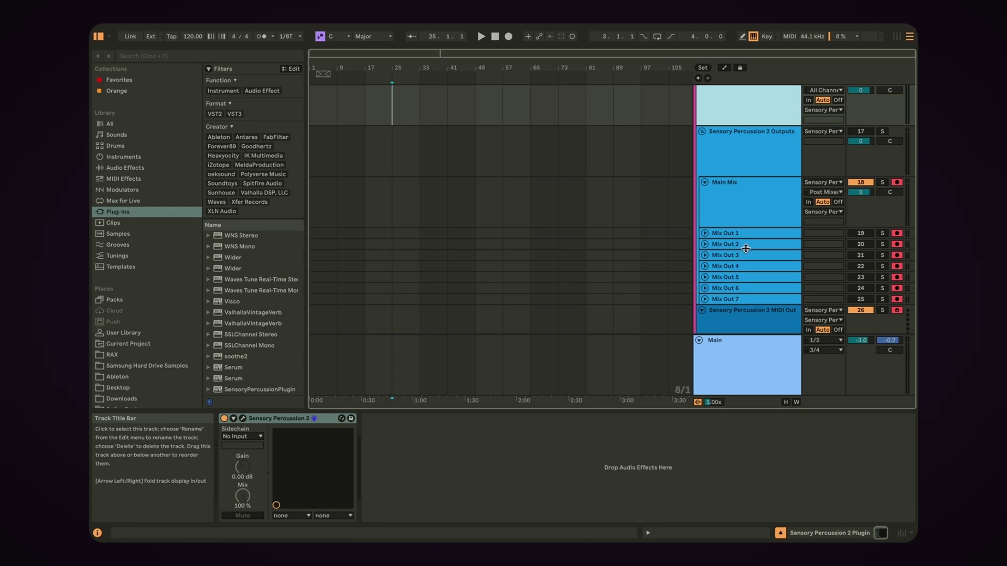
scroll(752, 220, up, 15)
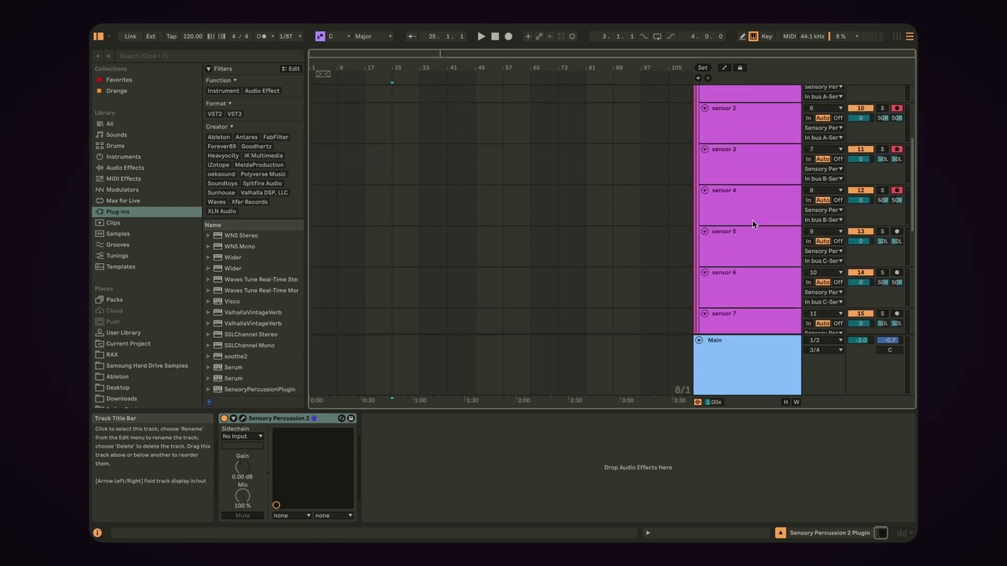
scroll(752, 219, up, 6)
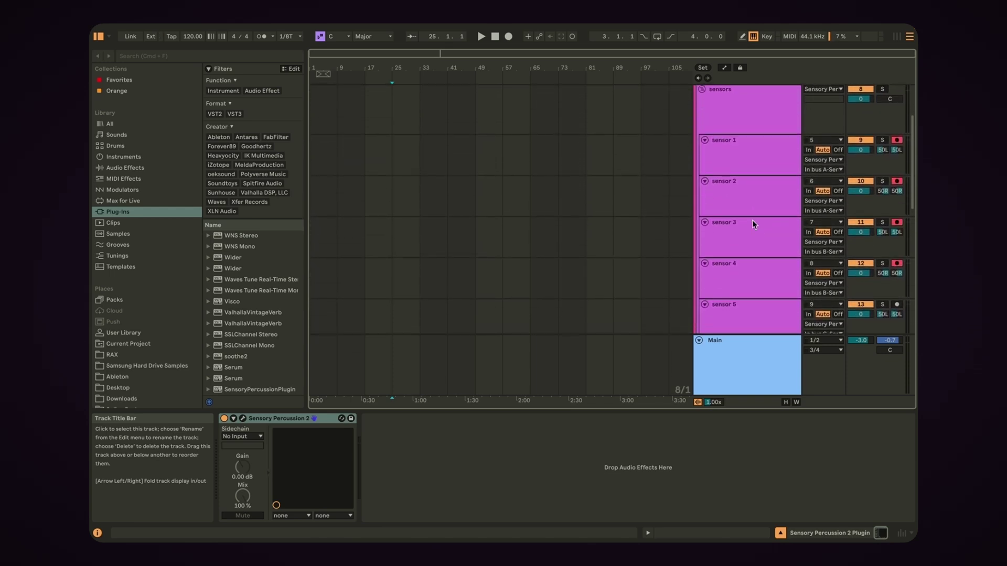
scroll(752, 219, down, 10)
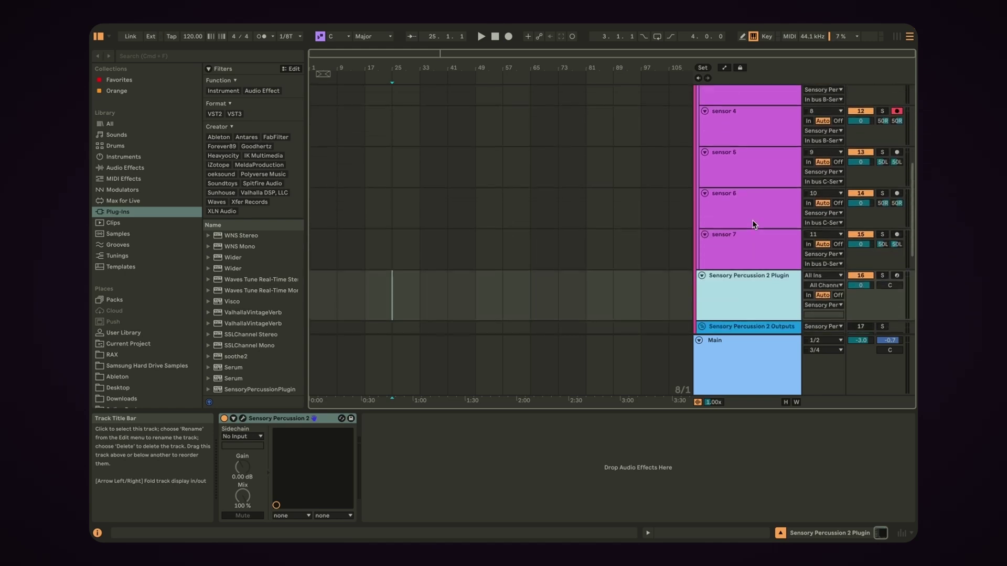
click(729, 306)
scroll(753, 158, up, 5)
shift+click(753, 139)
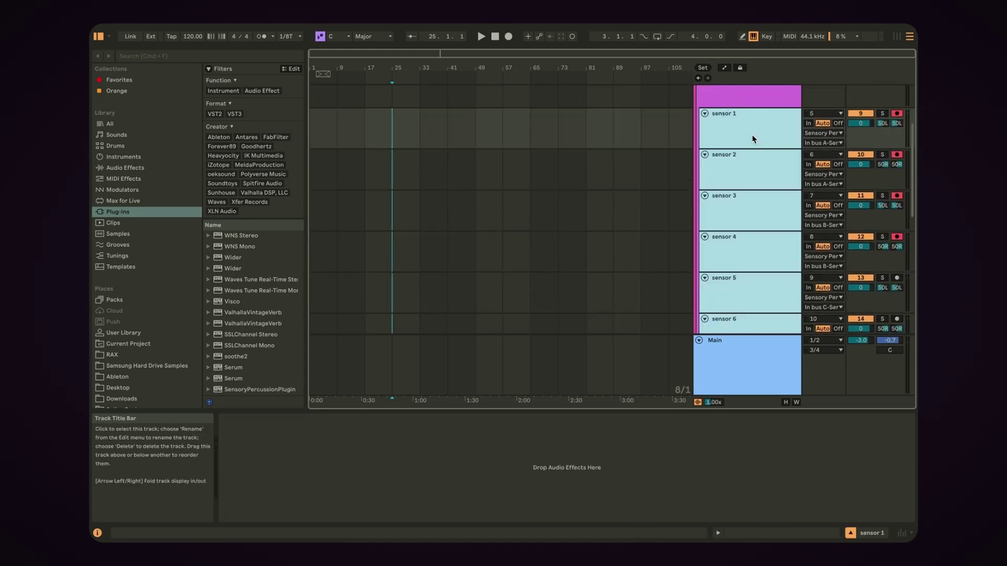
Step: Select the Plugin track and Outputs group, then open the Sensory Percussion 2 plugin window
scroll(752, 138, down, 1)
scroll(751, 135, up, 2)
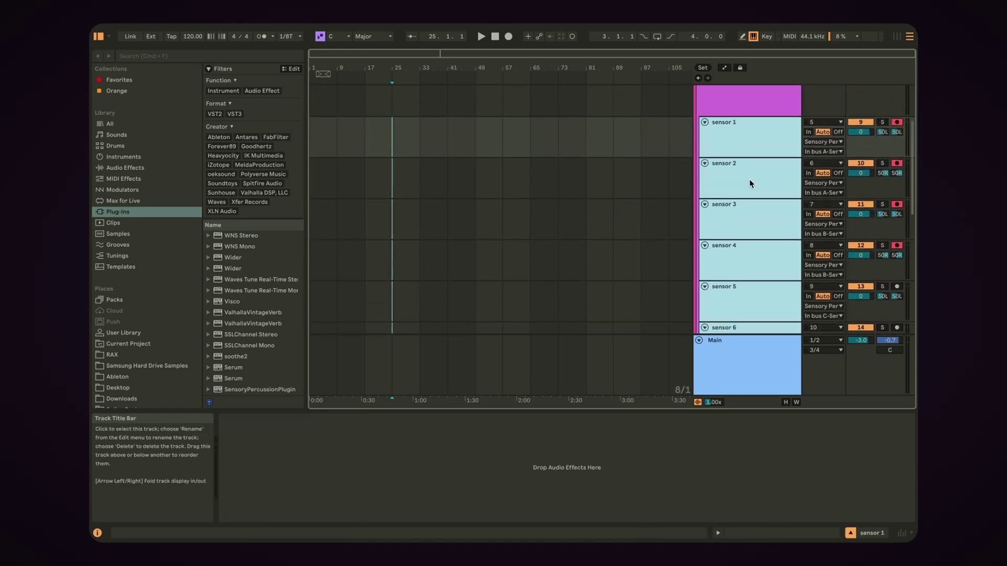
scroll(750, 184, down, 6)
click(744, 231)
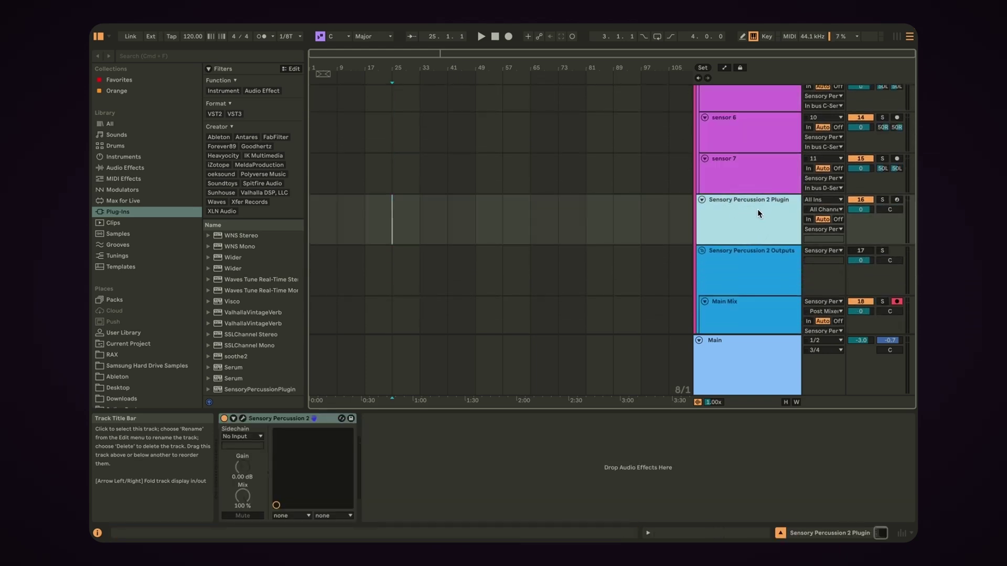
scroll(757, 209, down, 5)
click(755, 188)
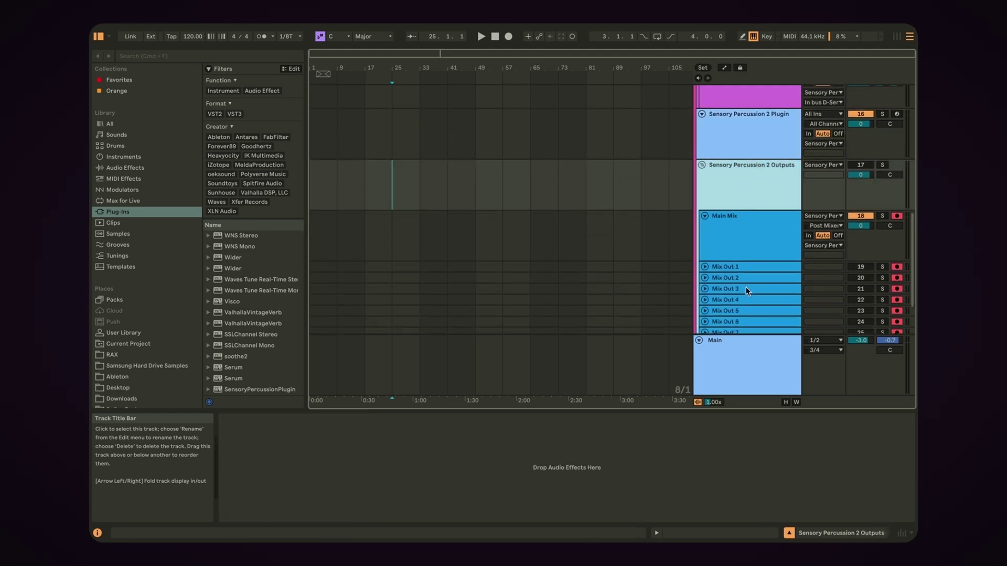
scroll(744, 257, down, 1)
scroll(748, 228, up, 3)
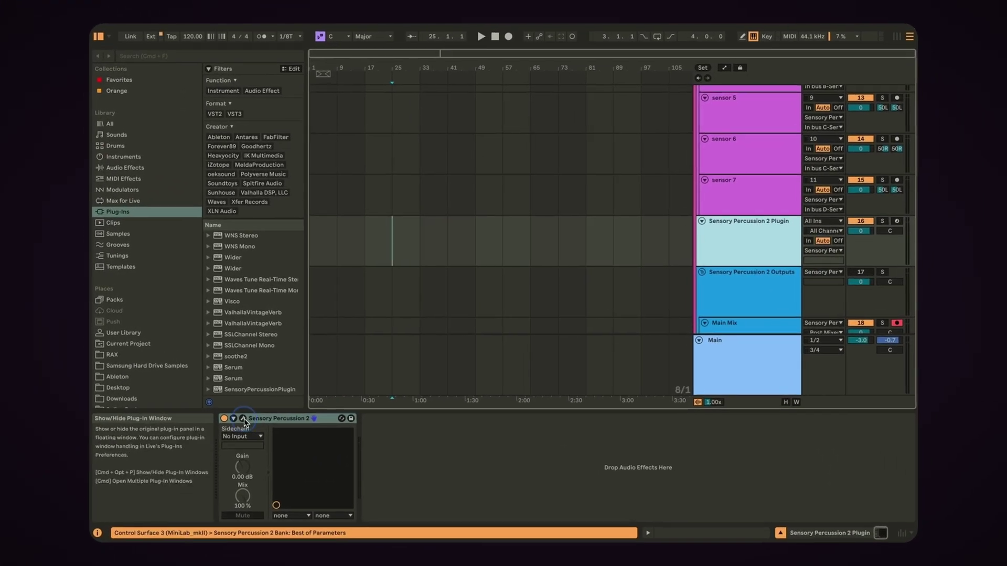
click(549, 371)
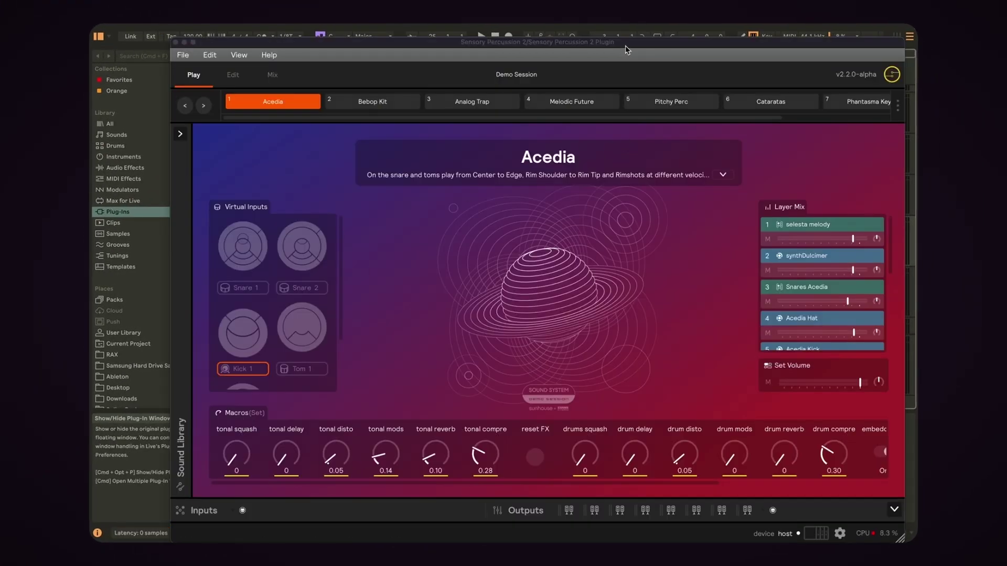
Step: Step through the Edit and Mix views, return to Play, and audition the Acedia Kick 1 pad
drag(627, 44, 610, 43)
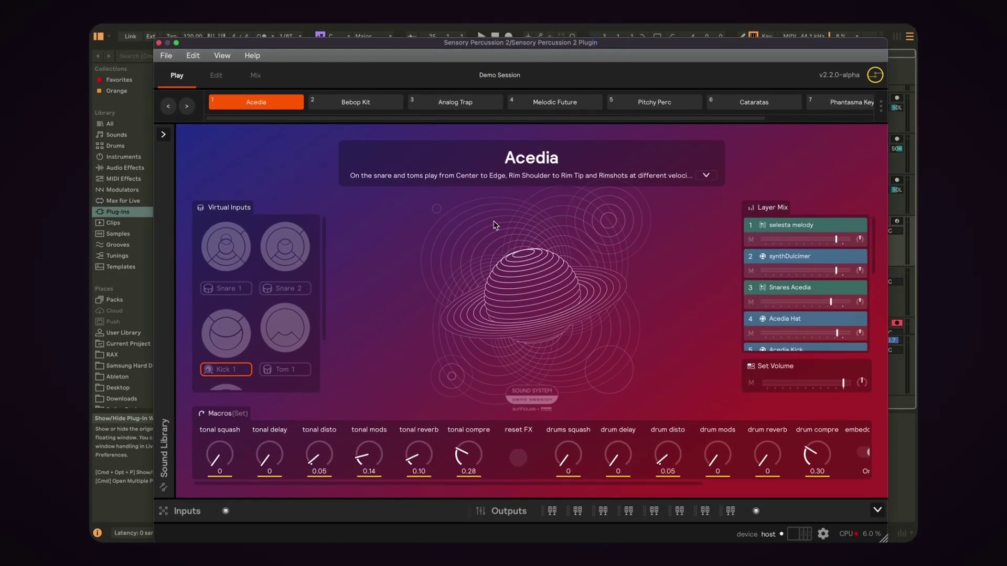
click(220, 77)
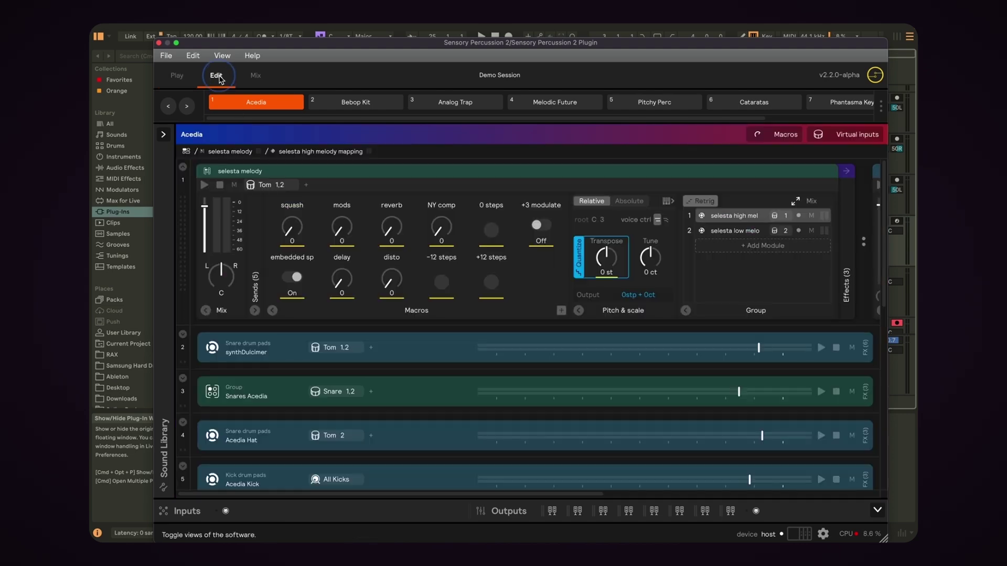
click(258, 78)
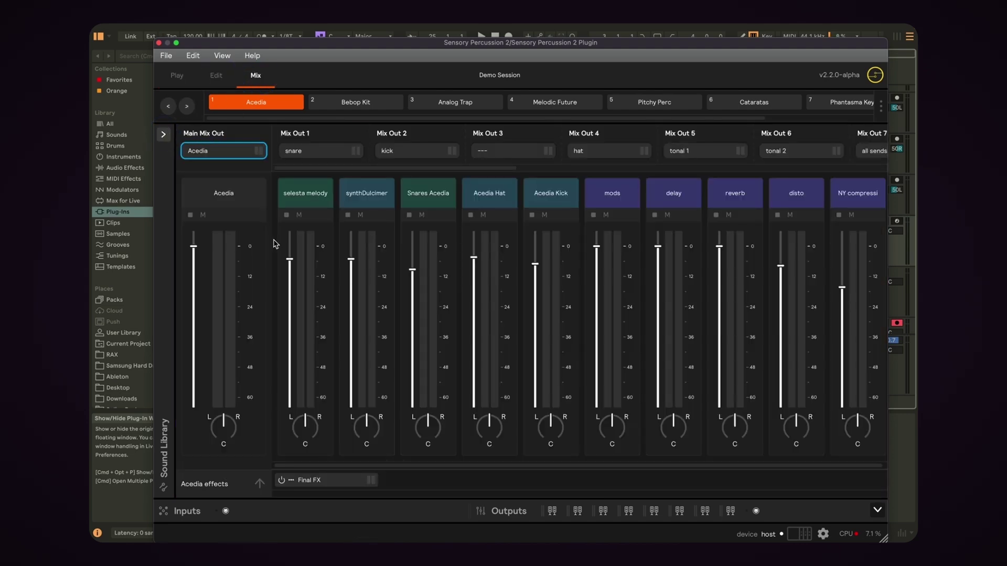
click(422, 132)
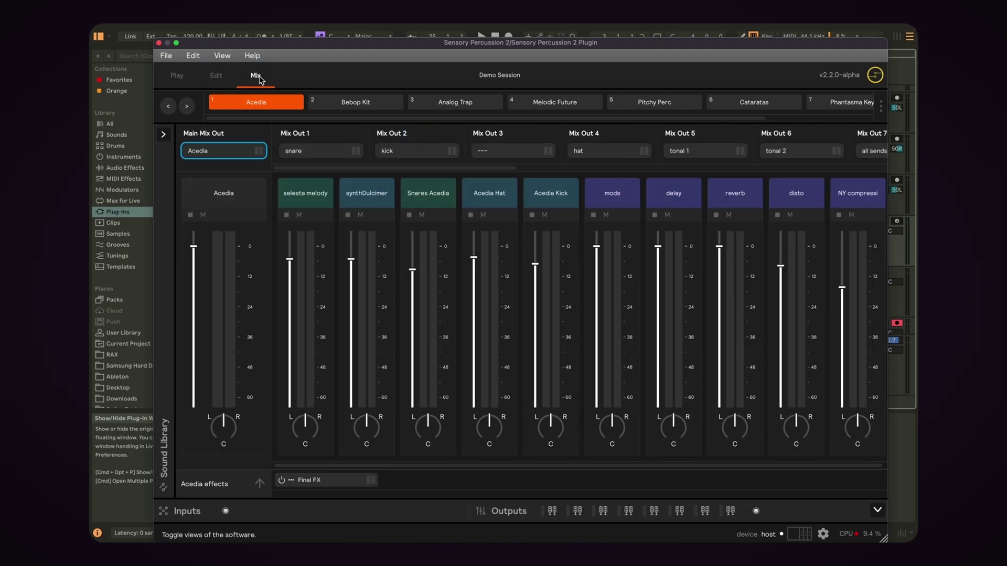
click(220, 75)
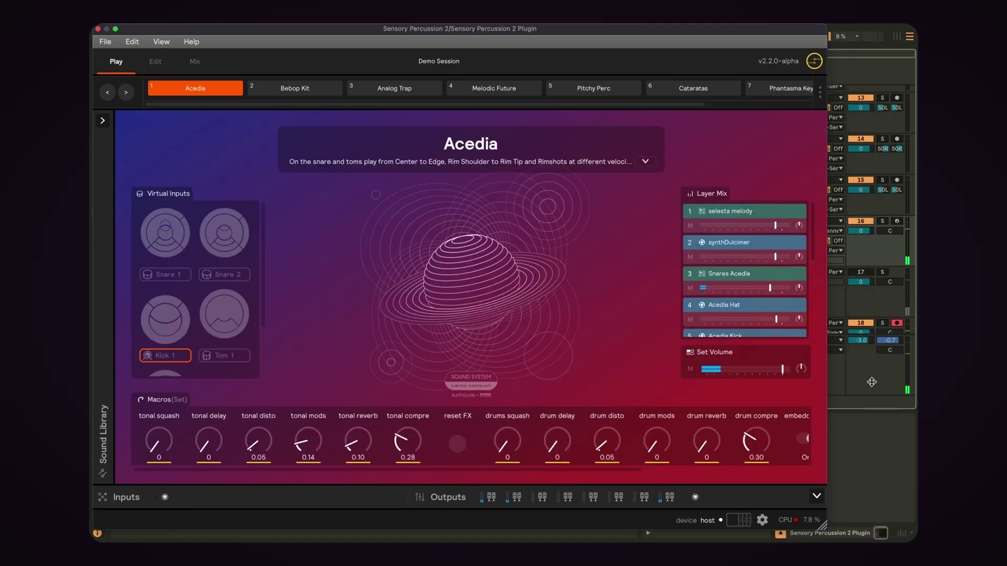
click(173, 310)
Step: Expand the Inputs/Outputs hardware panel, then open and cancel Add new sensor input
click(817, 496)
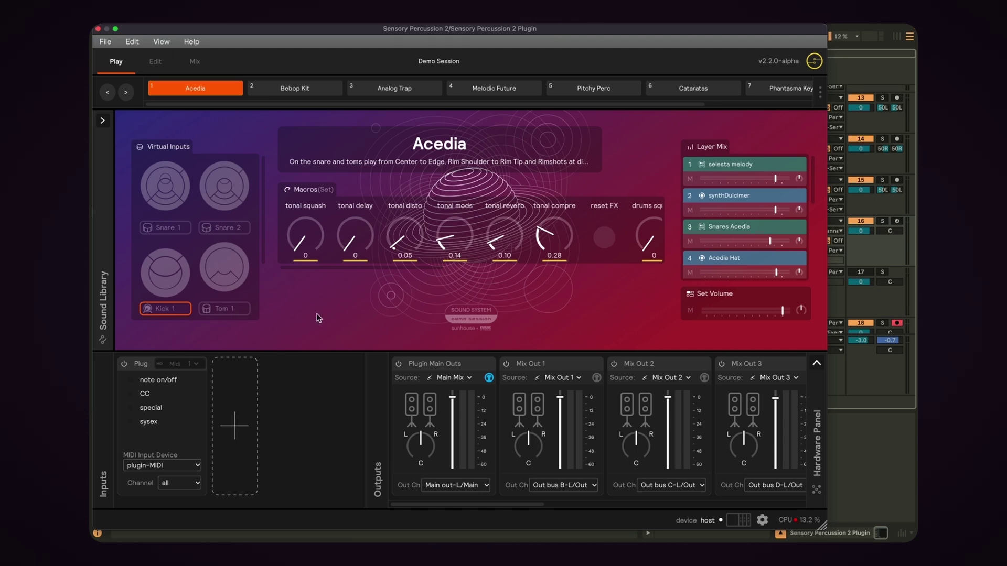
mouse_move(239, 412)
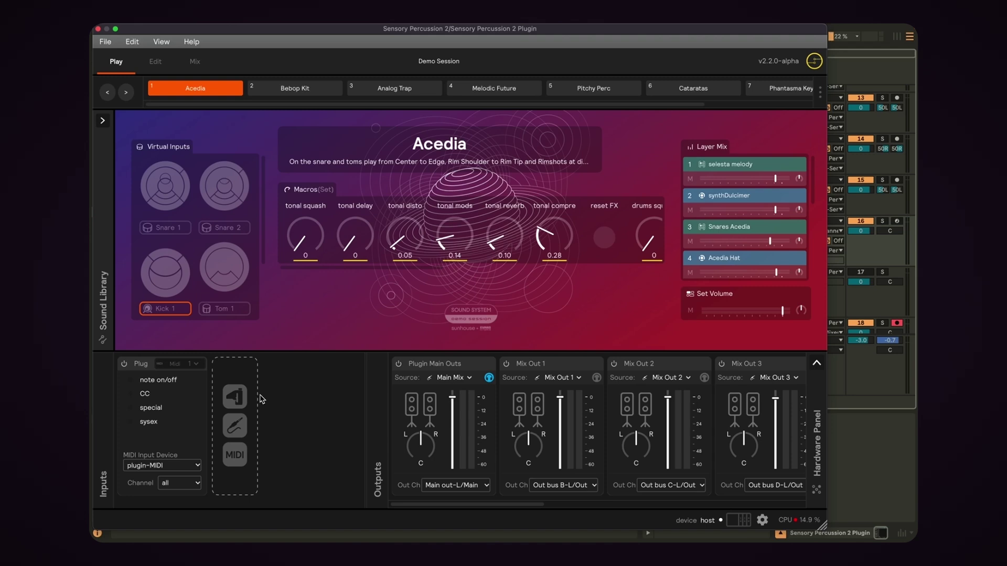
click(236, 397)
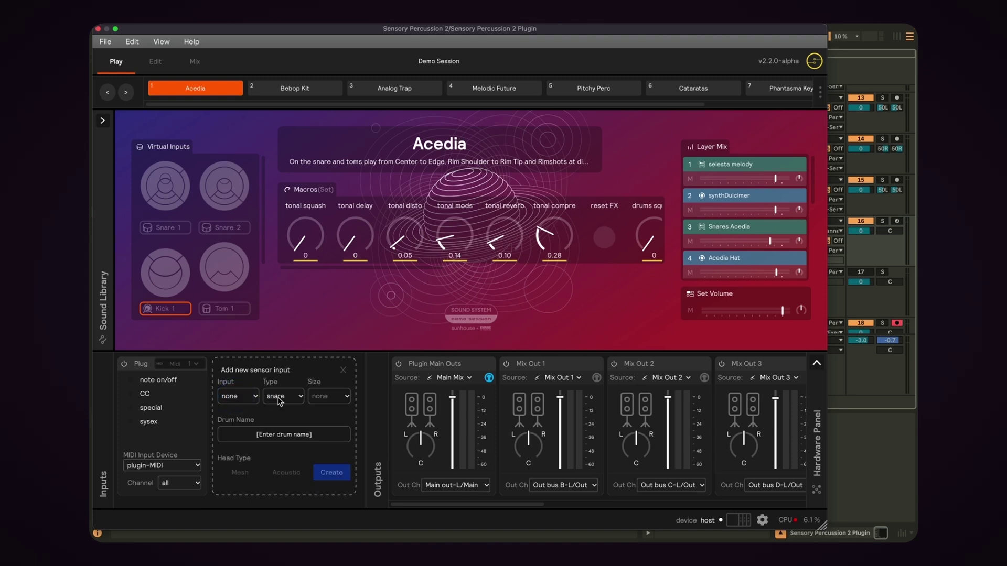
click(344, 371)
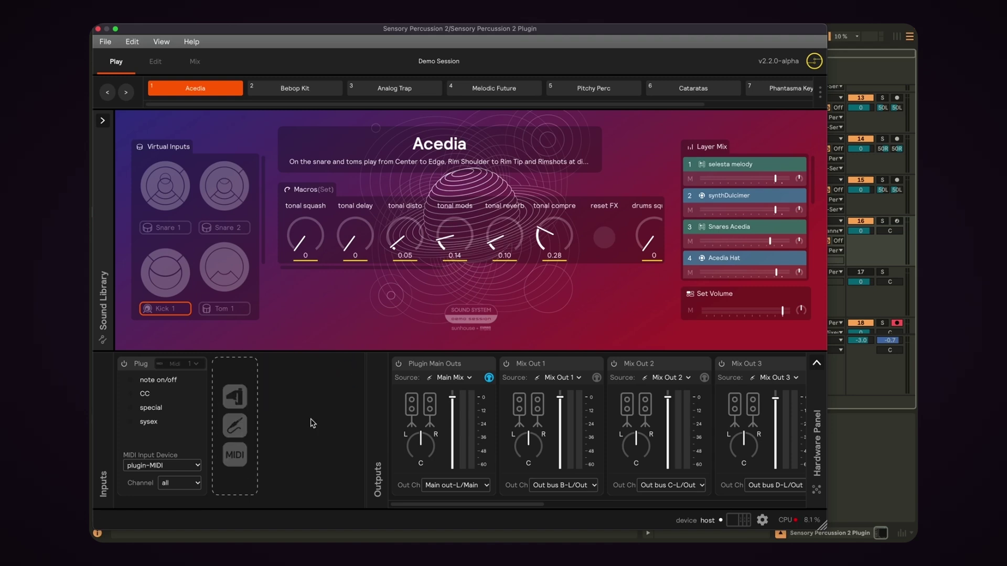
Step: Load cc_flyer.spi from recent inputs and check the mapex picollo input channel list (In bus A-L)
click(105, 41)
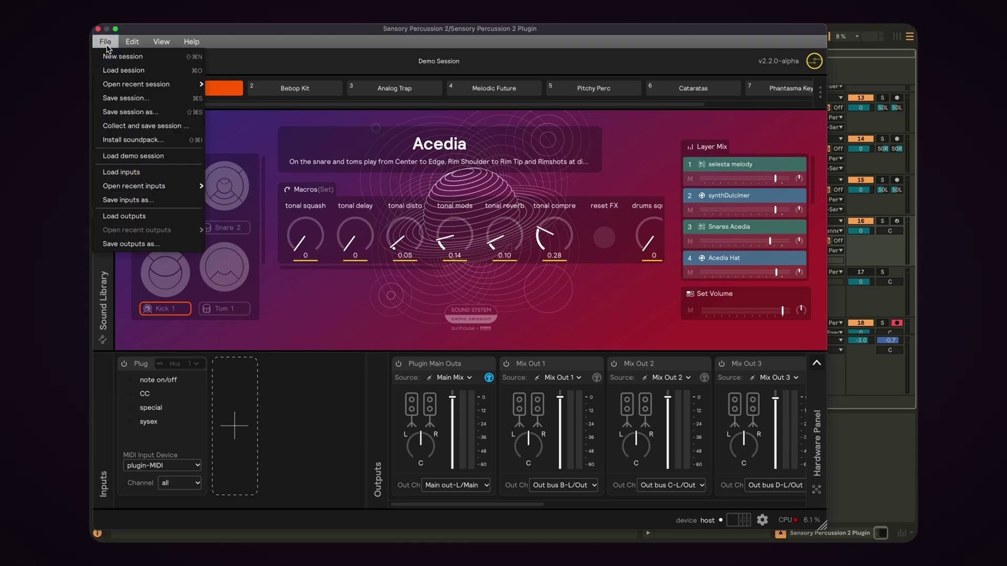
mouse_move(135, 190)
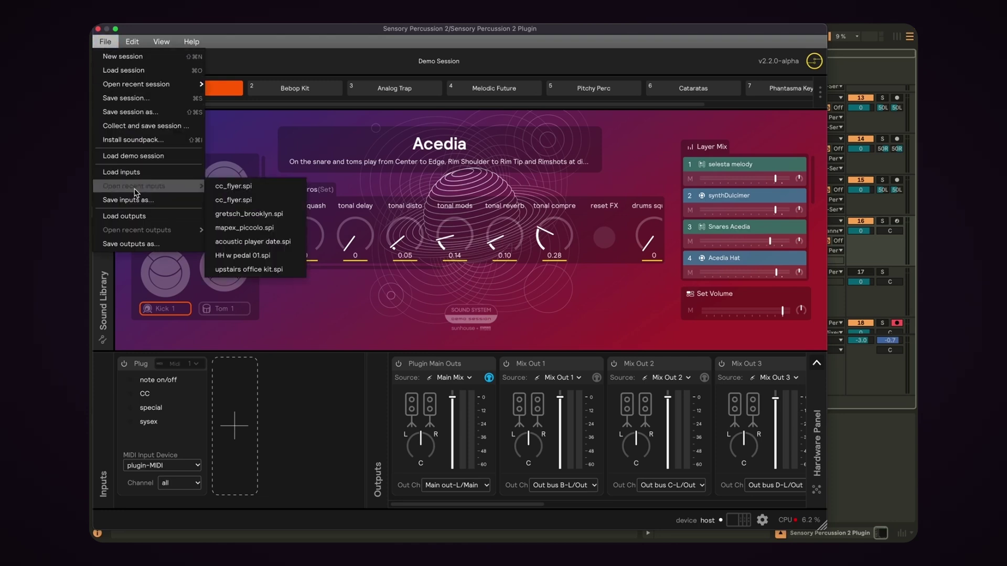
click(234, 186)
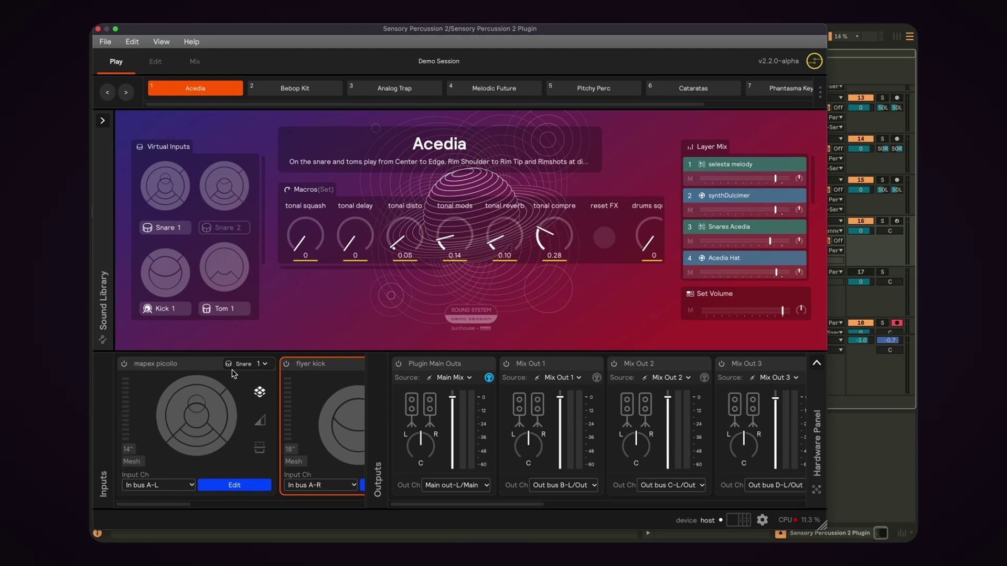
click(186, 490)
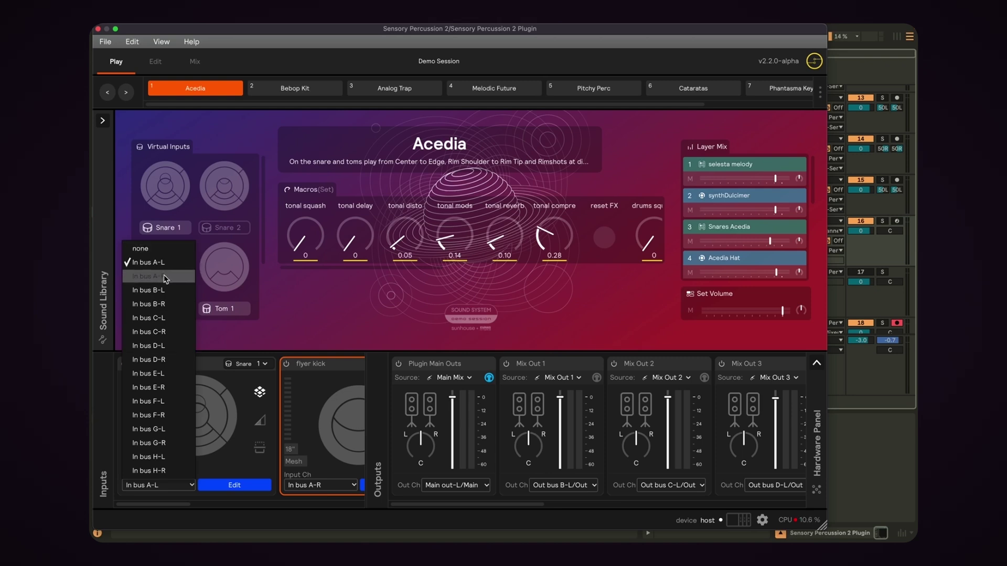
click(308, 315)
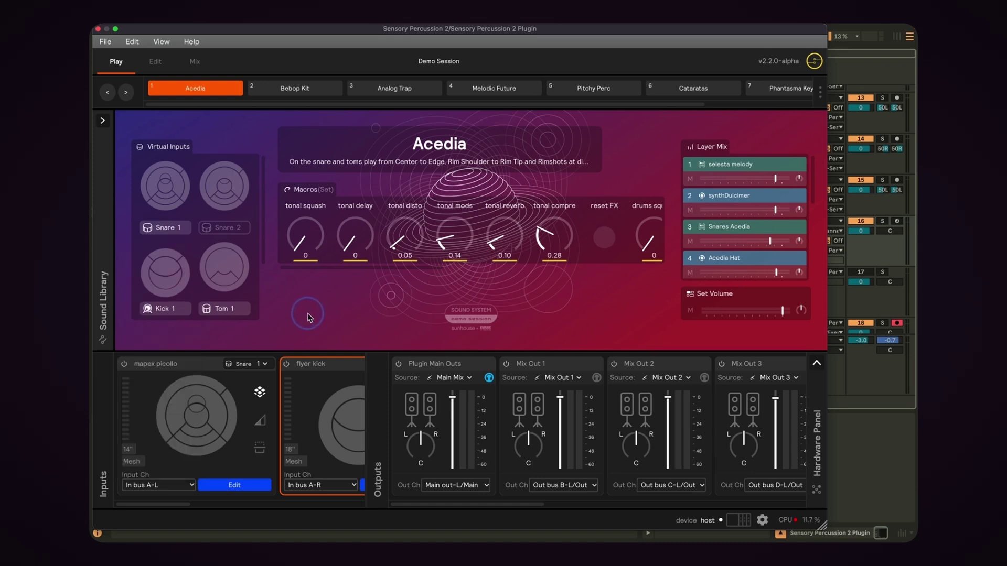
Step: Select the mapex picollo snare input panel, then close the plugin window
click(184, 371)
scroll(184, 371, right, 5)
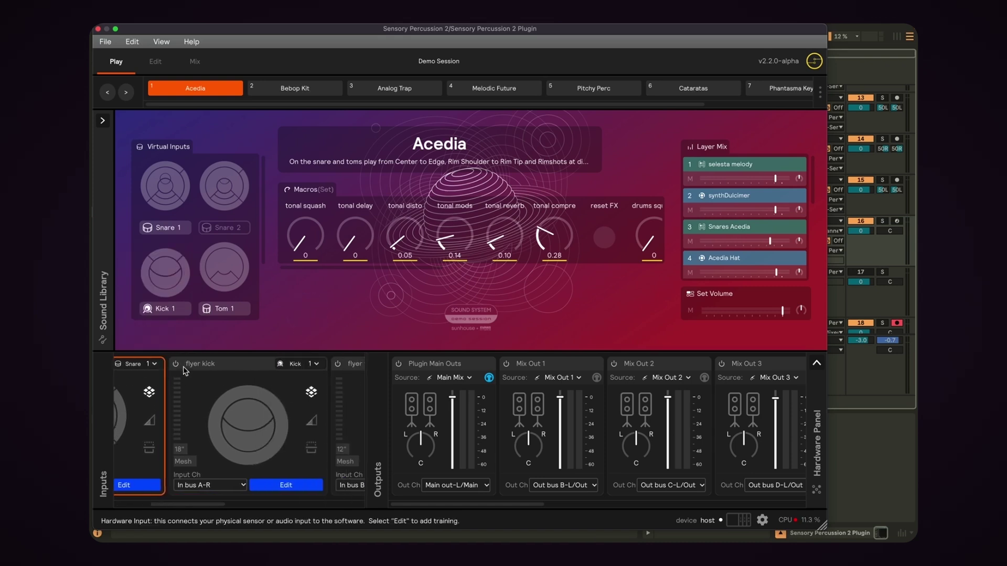
scroll(242, 369, left, 3)
scroll(243, 369, right, 3)
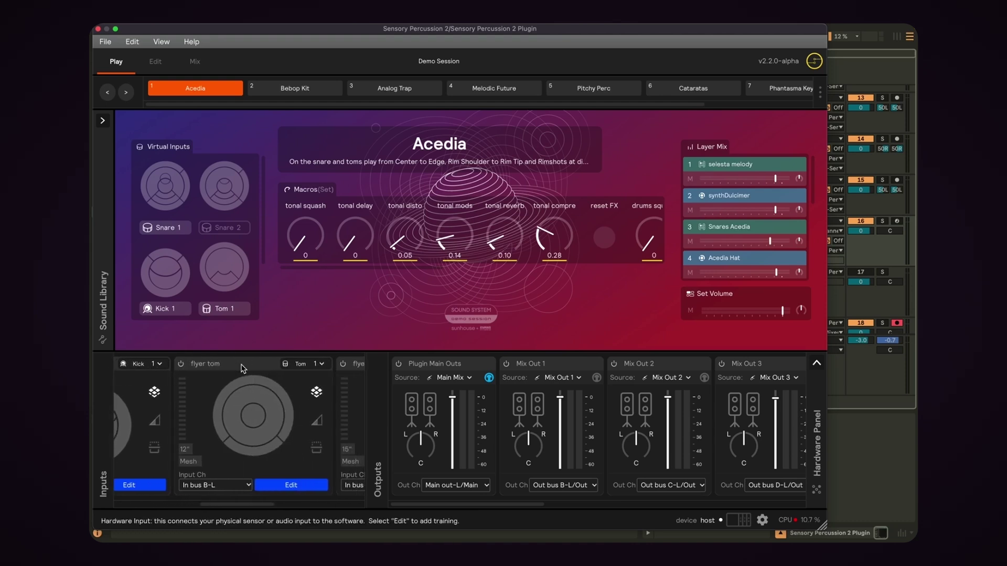
scroll(242, 368, left, 3)
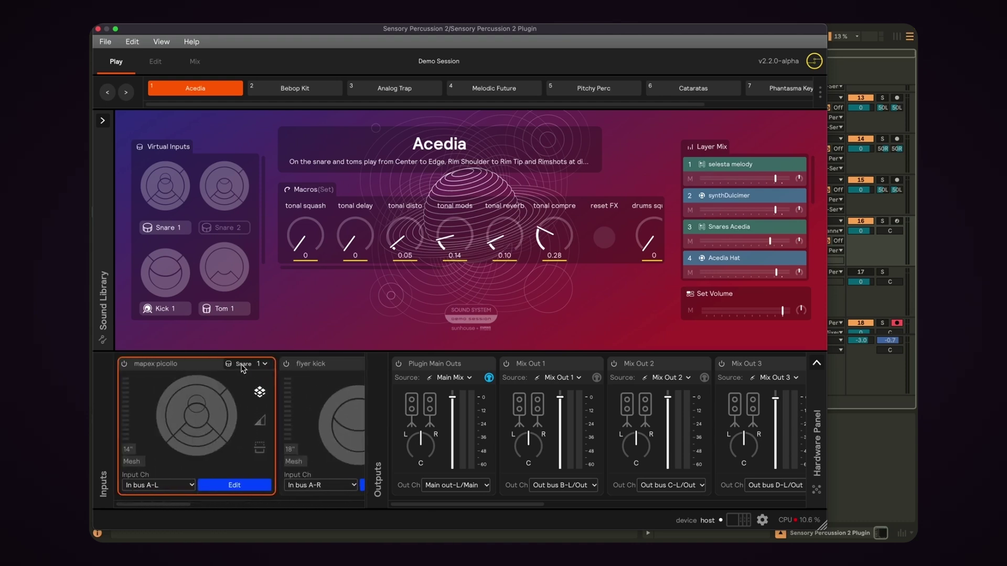
click(98, 29)
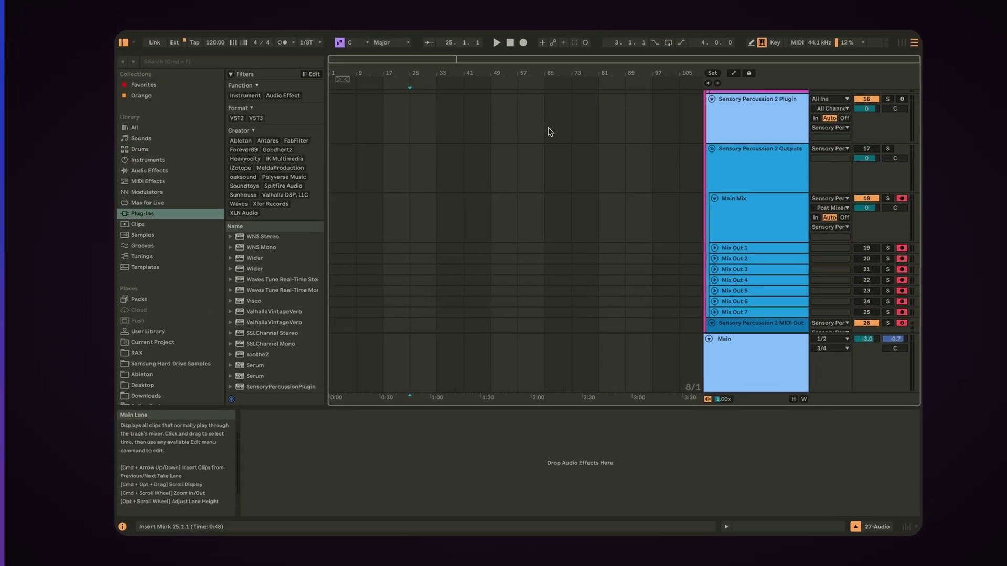
Step: Scroll the track list to bring the Sensory Percussion 2 plugin and output tracks into view
scroll(764, 236, down, 1)
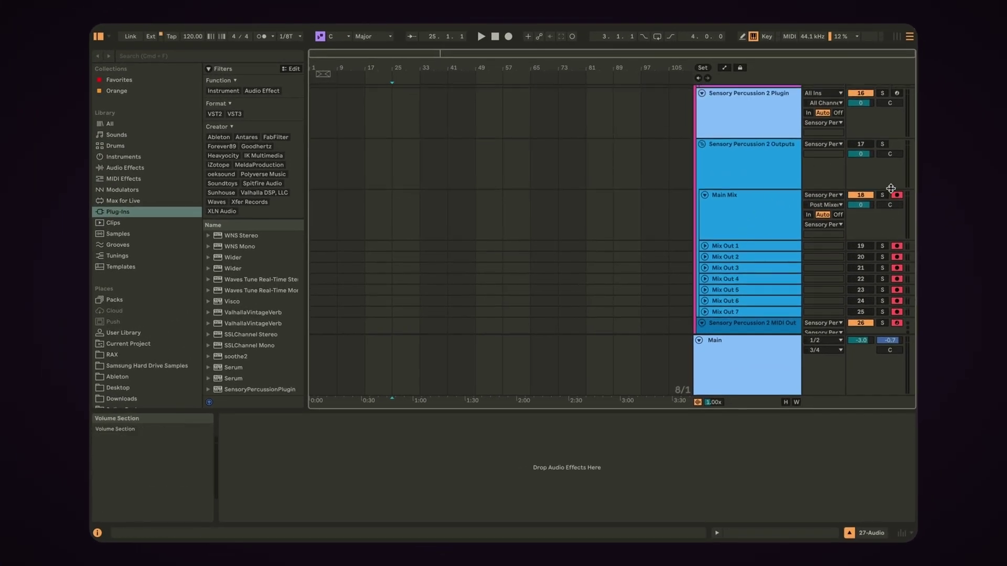
scroll(734, 224, up, 2)
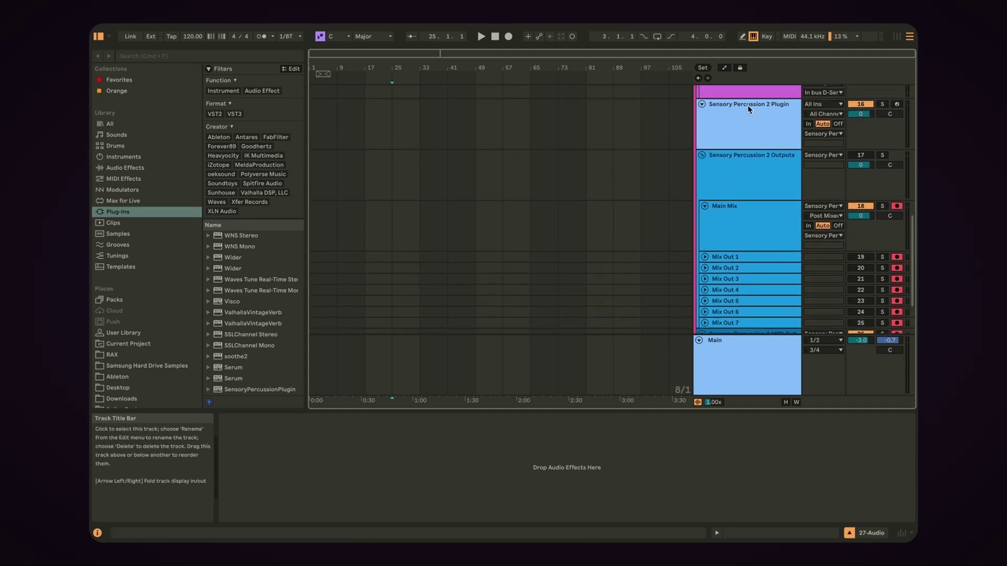
Step: Record the plugin outputs from bar 25, then unfold Mix Out 1 and 2 to show their new clips
click(509, 38)
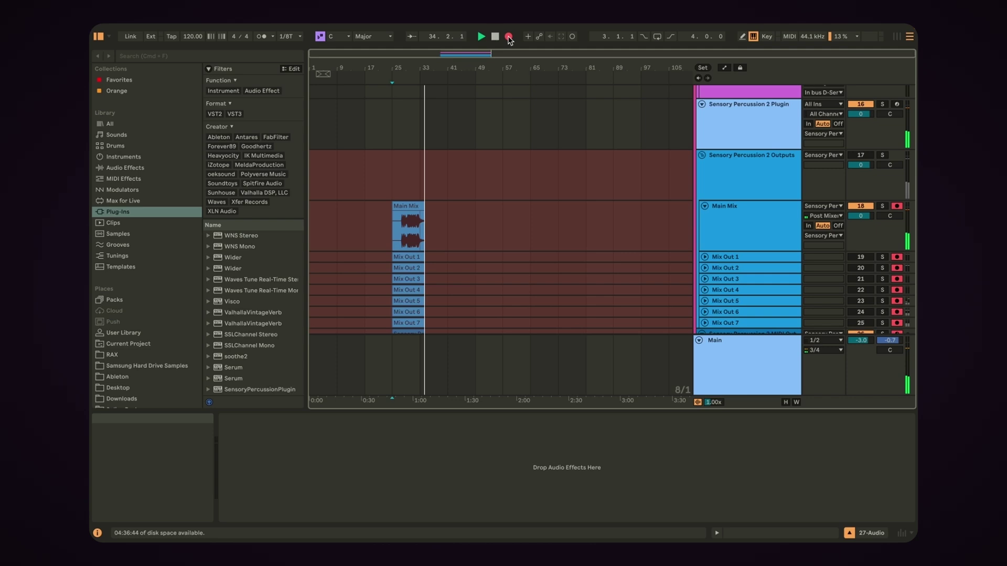
key(space)
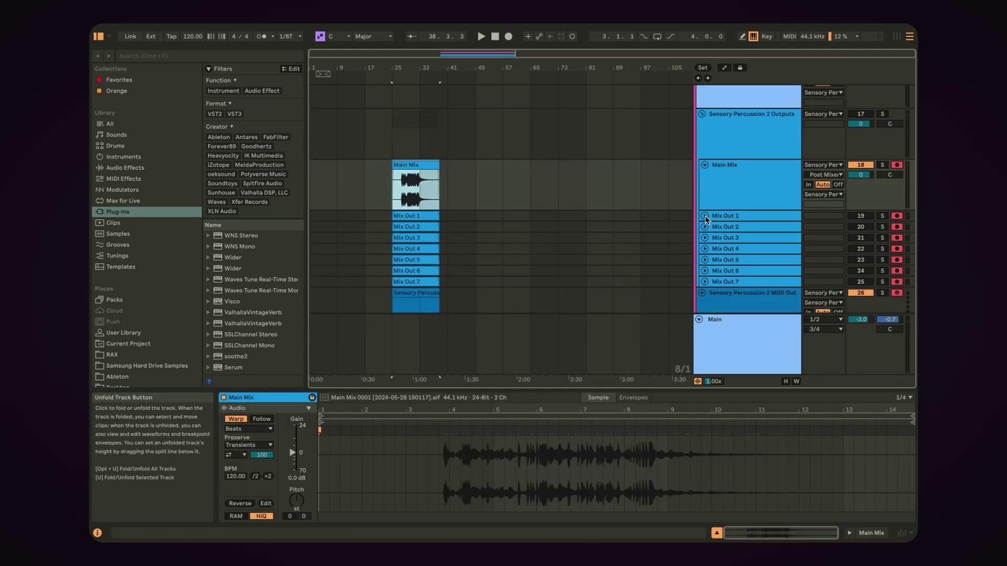
click(705, 216)
click(705, 267)
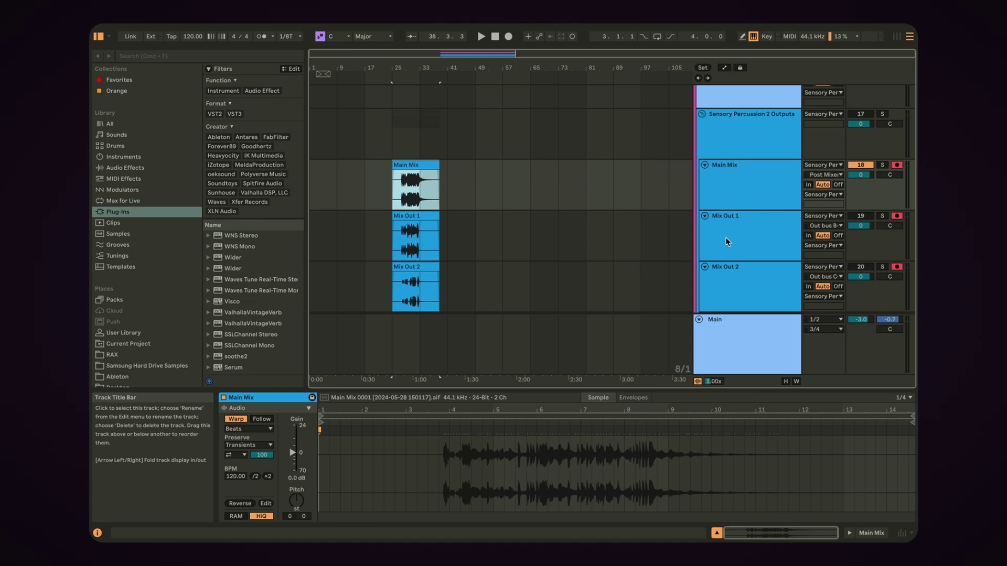
Step: Reopen the Sensory Percussion 2 window from the plugin track's device
scroll(726, 237, down, 2)
scroll(725, 237, up, 5)
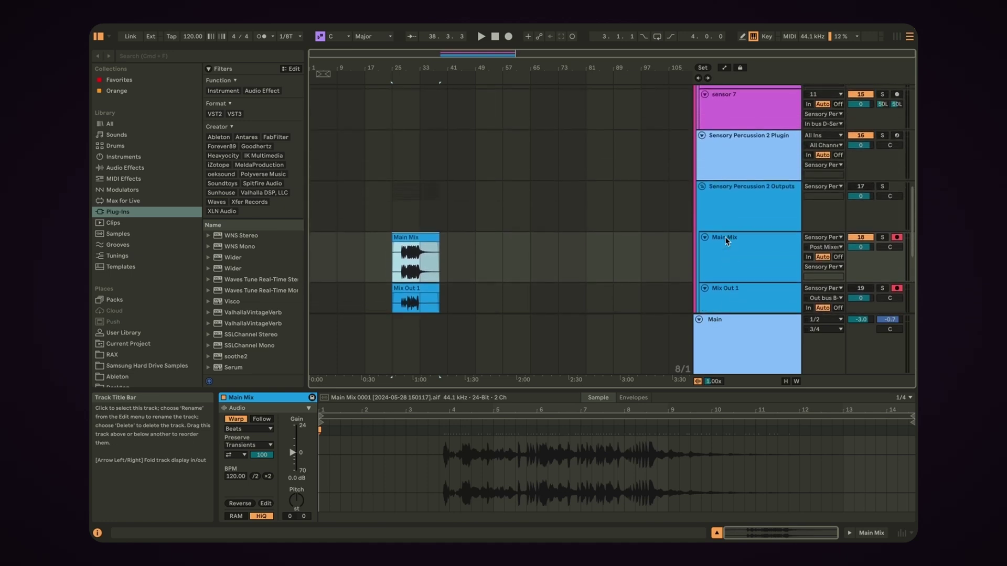
click(750, 164)
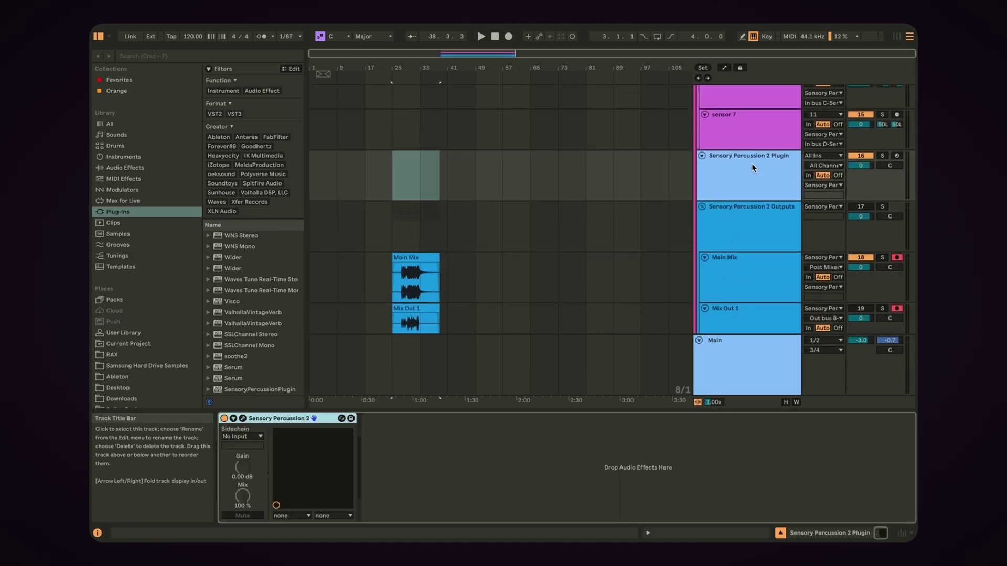
click(242, 418)
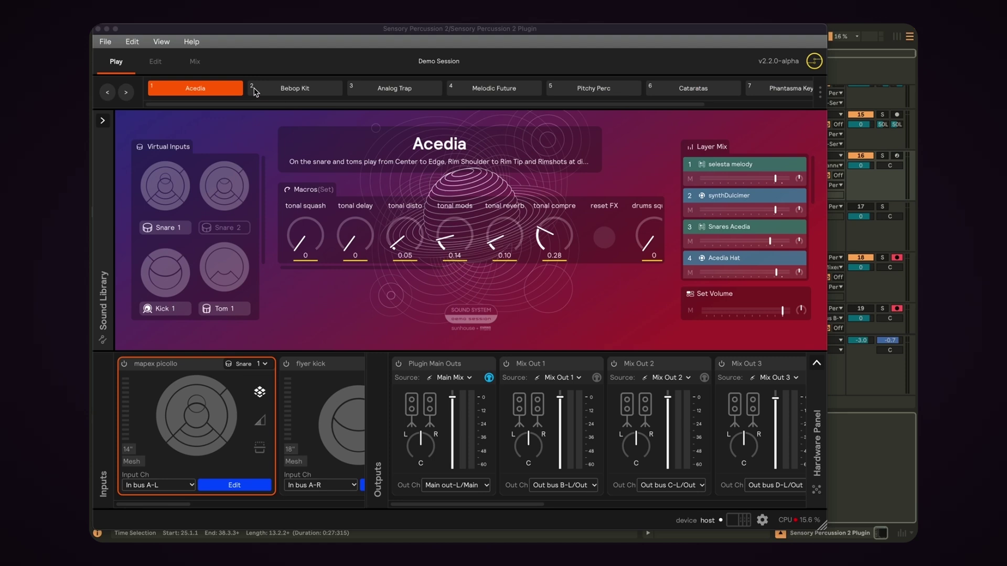
Step: Show the plugin's mixer view and step from Analog Trap to the Pitchy Perc set
key(super+3)
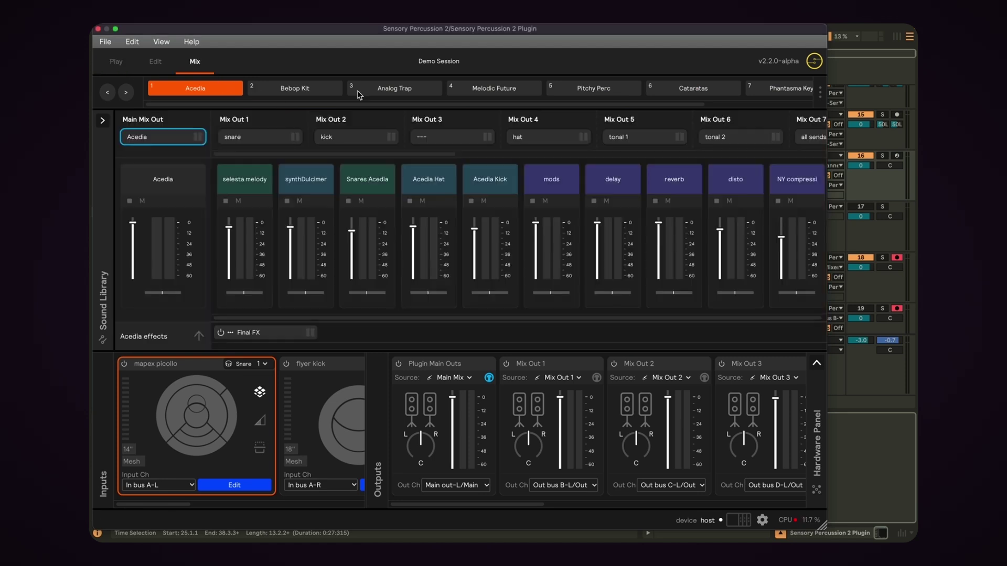
click(394, 92)
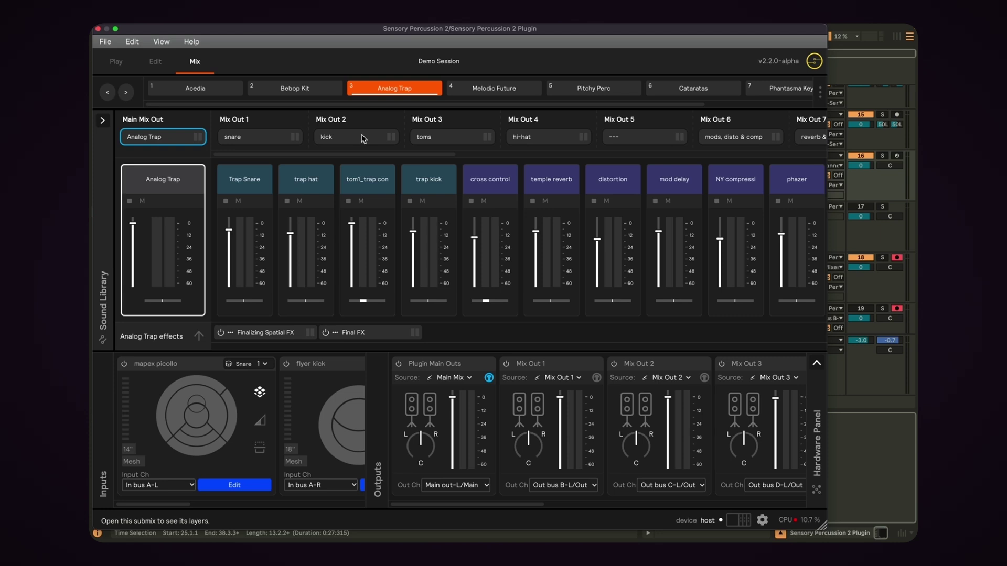
click(603, 90)
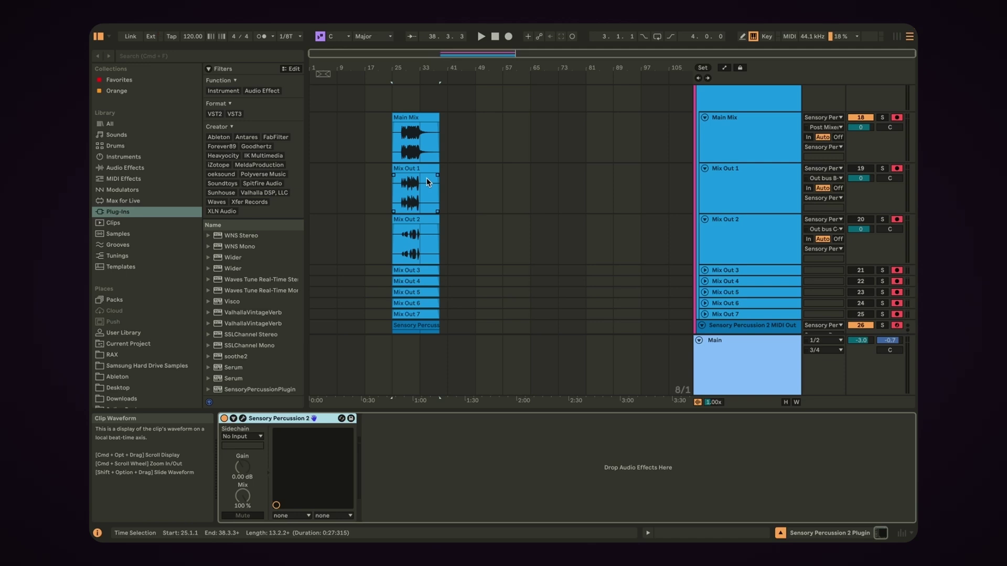
scroll(427, 182, up, 1)
scroll(433, 177, down, 4)
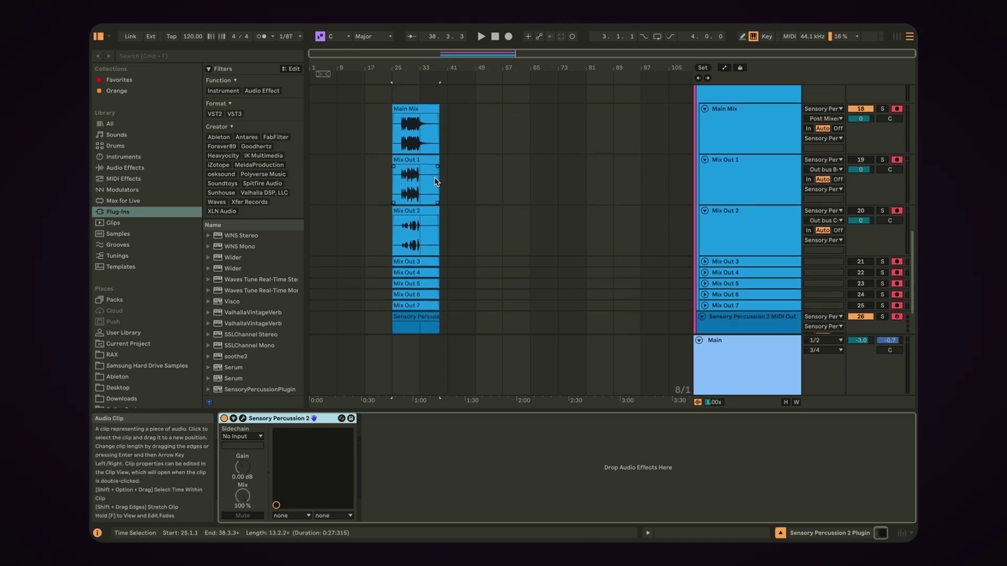
click(425, 259)
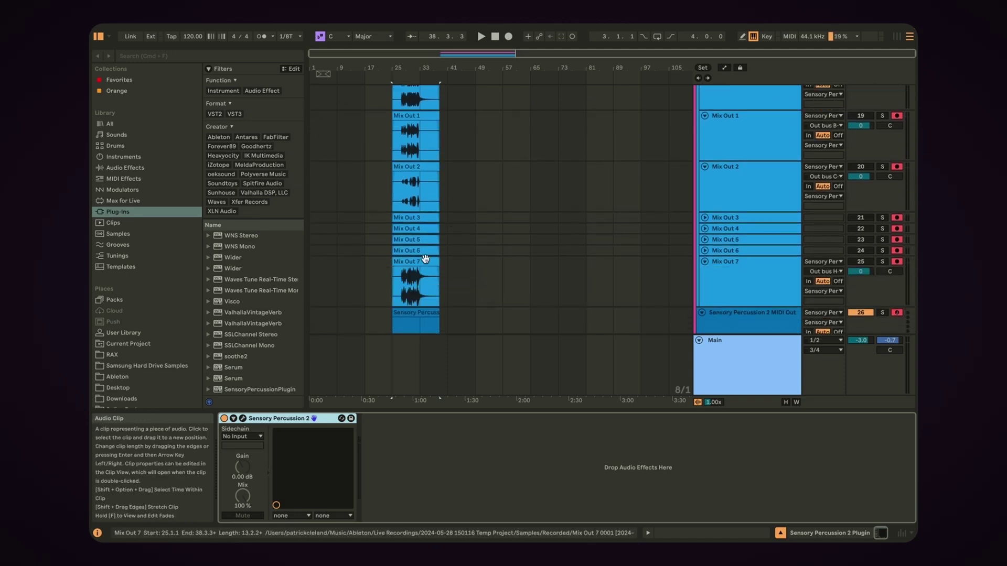
scroll(425, 258, up, 4)
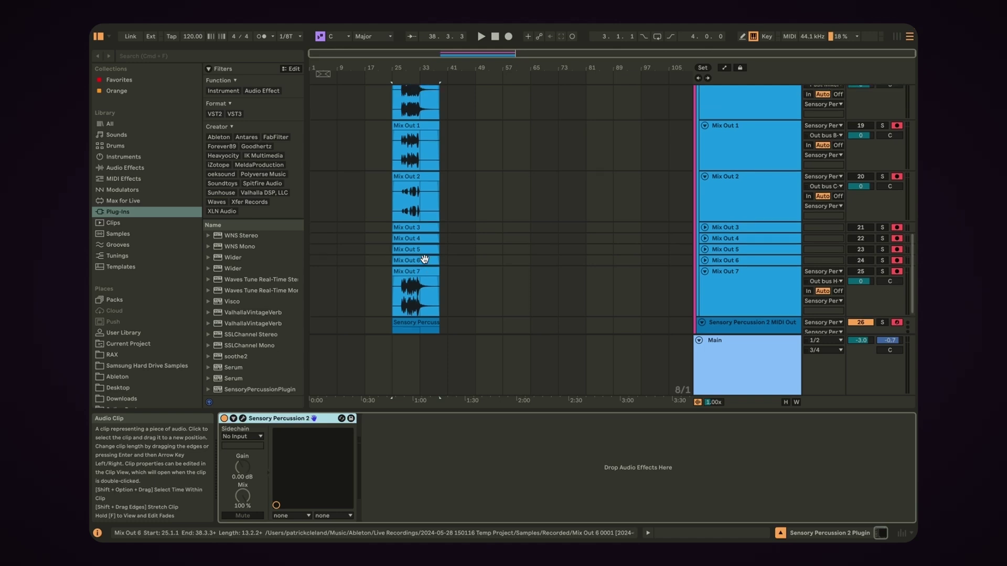
click(422, 170)
scroll(421, 166, up, 4)
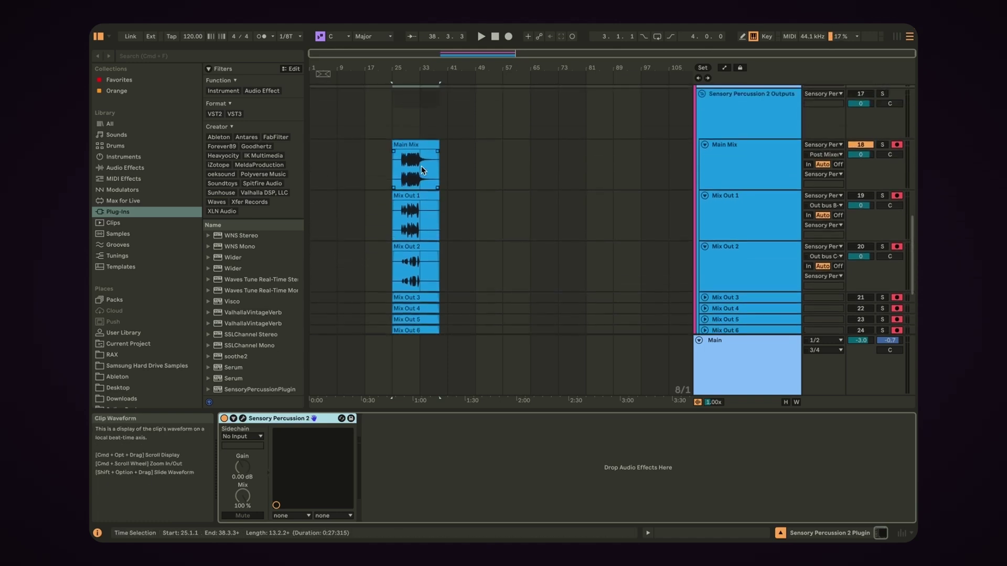
scroll(420, 166, down, 7)
scroll(421, 165, up, 6)
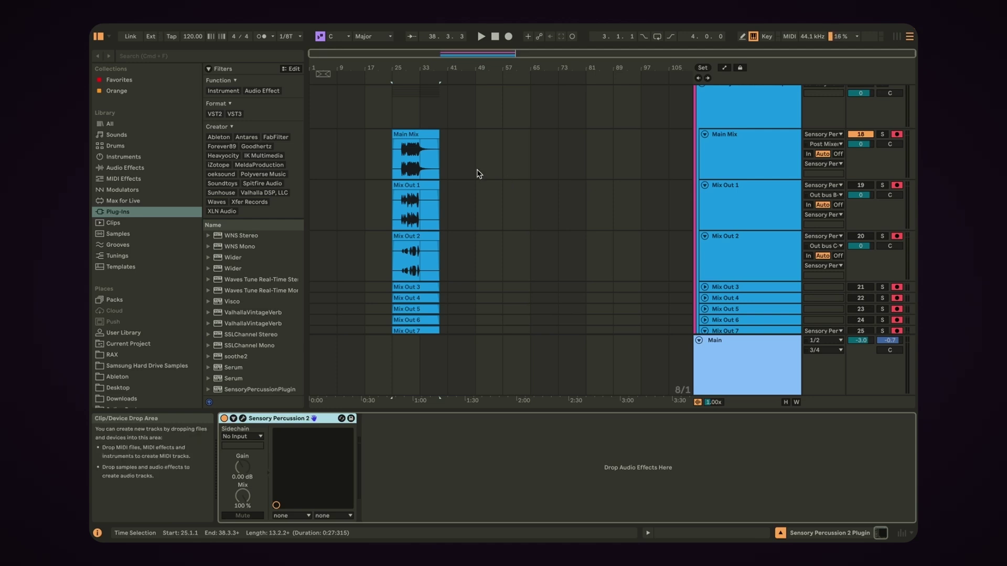
scroll(494, 184, down, 1)
scroll(495, 185, up, 10)
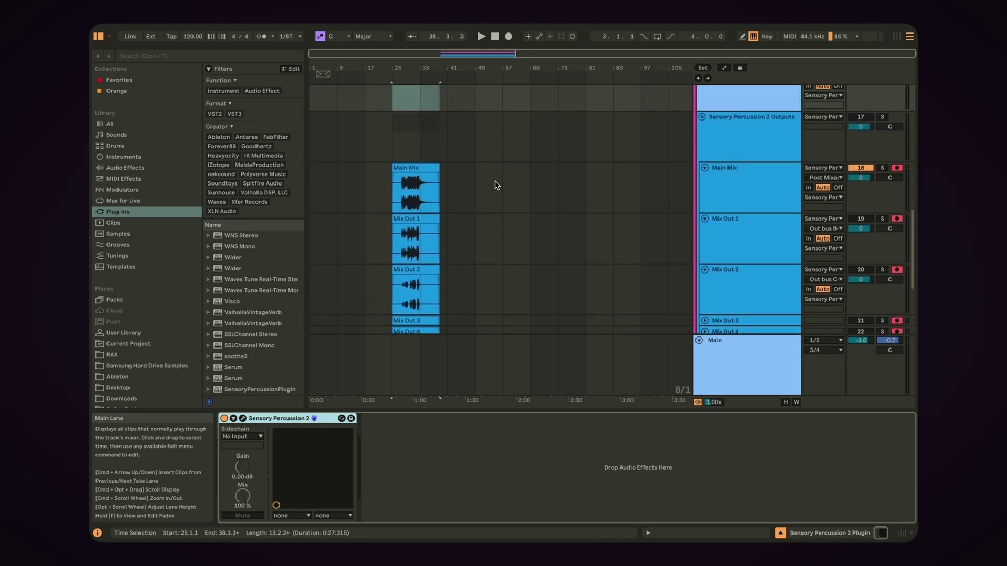
Step: Select the sensor 1 clip and zoom the arrangement in closely on its recorded hits
scroll(495, 185, up, 2)
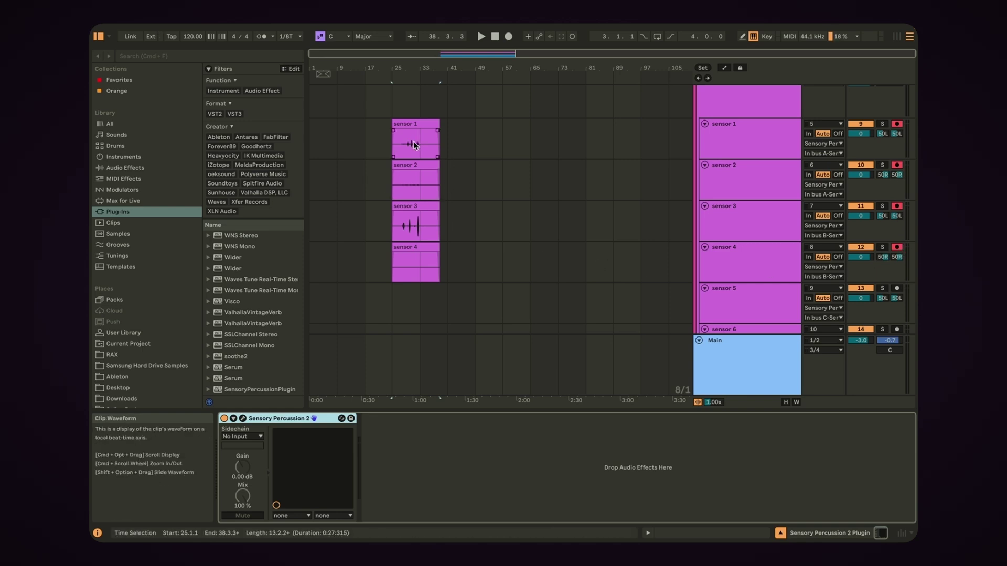
scroll(413, 142, down, 1)
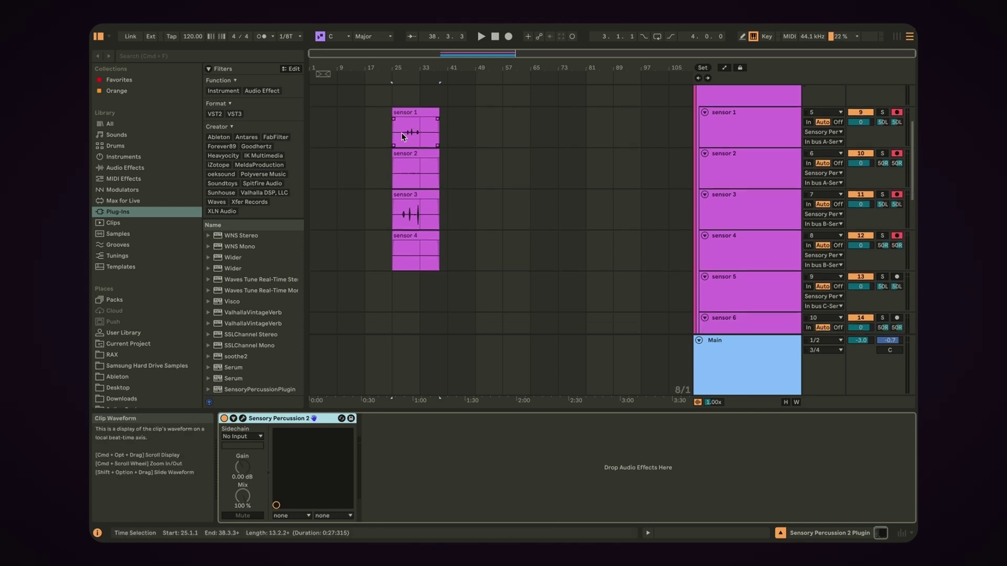
scroll(419, 138, up, 1)
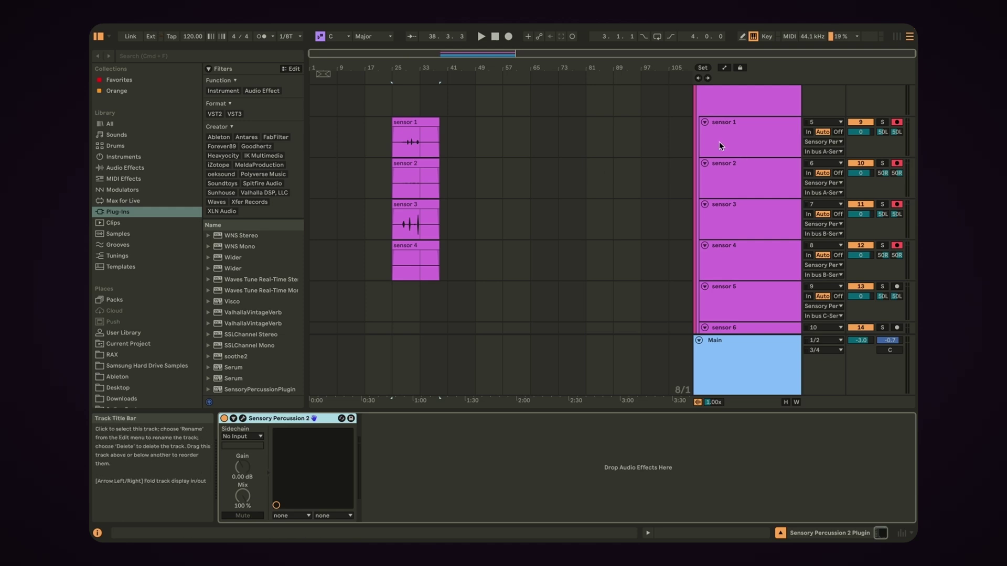
scroll(719, 145, down, 1)
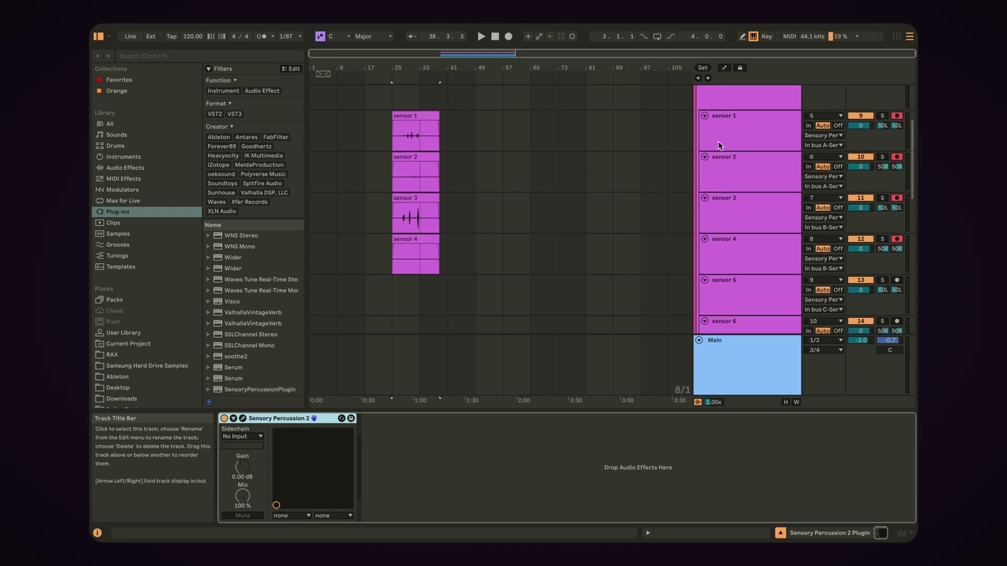
scroll(719, 141, down, 2)
scroll(726, 131, up, 2)
scroll(730, 126, up, 1)
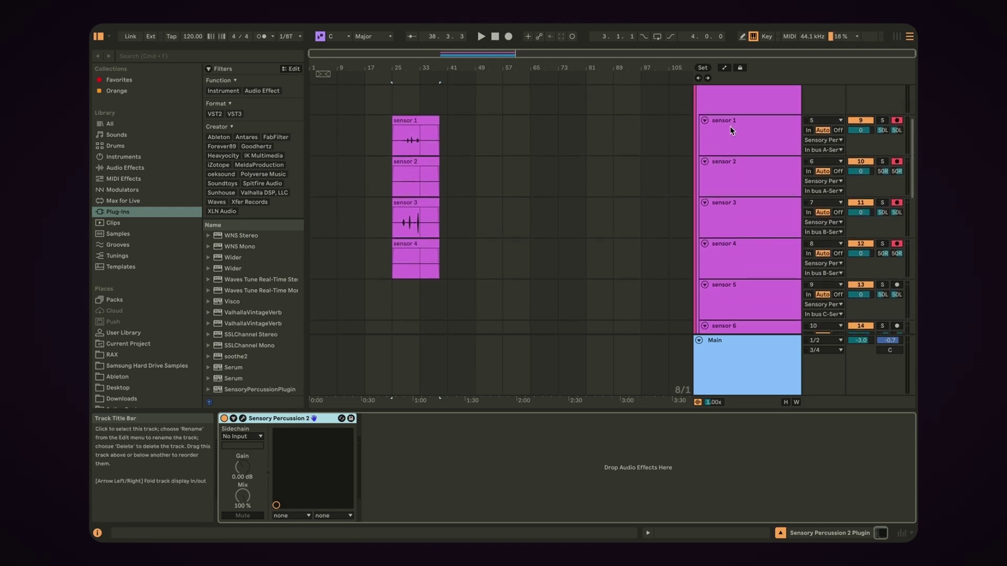
click(405, 146)
key(z)
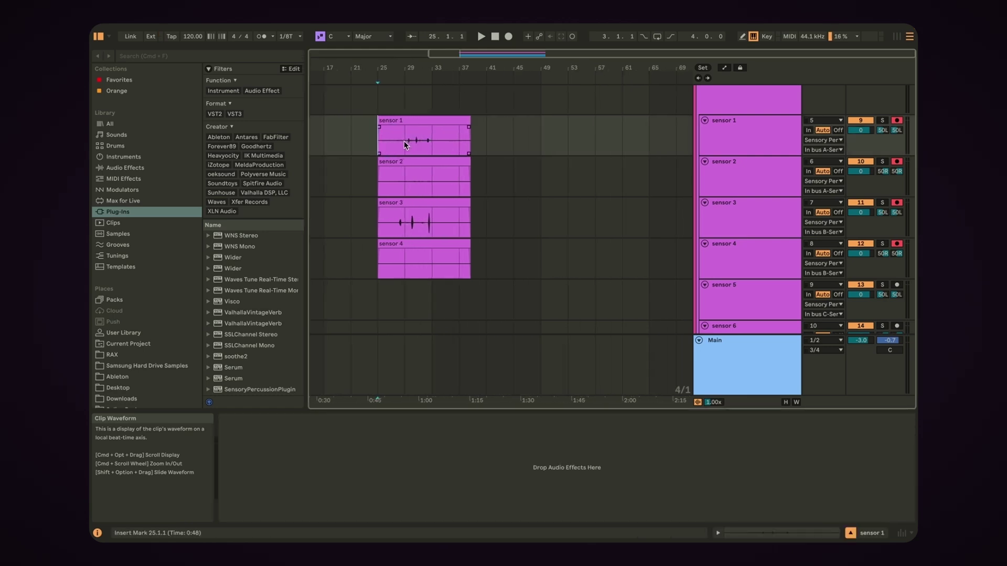
scroll(436, 137, left, 2)
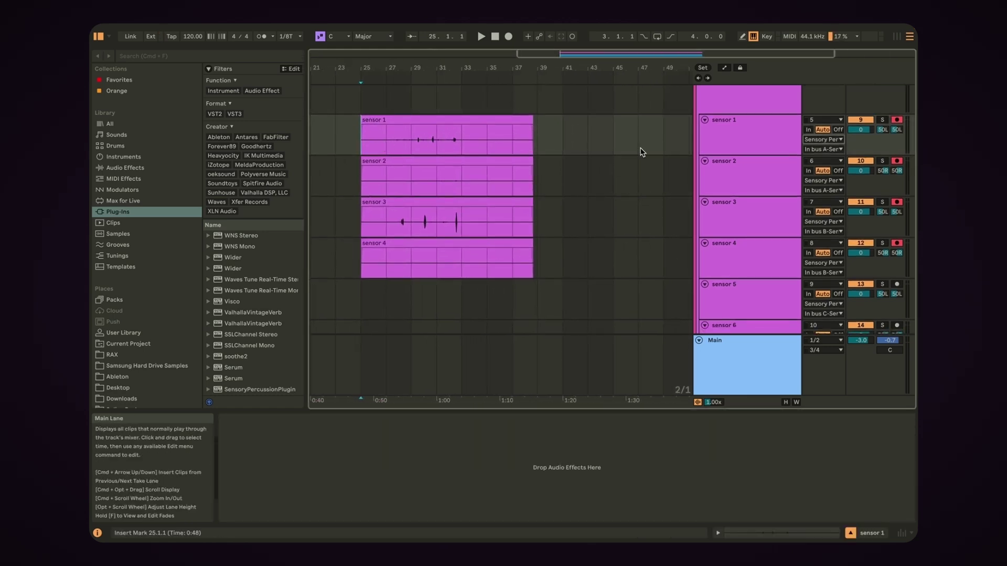
Step: Route sensor 1's output to Main, solo it, and play back from bar 29
click(822, 139)
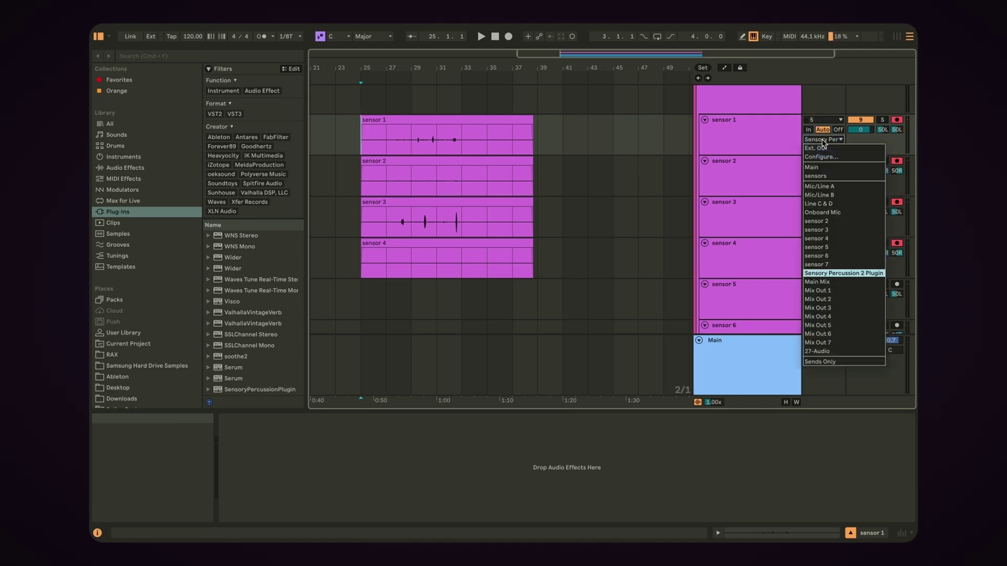
click(826, 168)
click(883, 121)
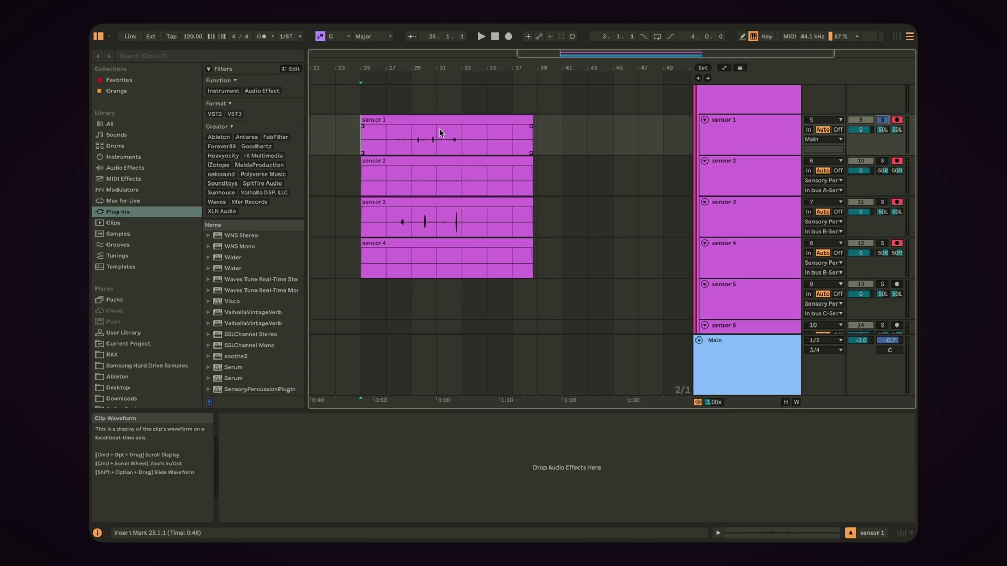
click(398, 142)
key(space)
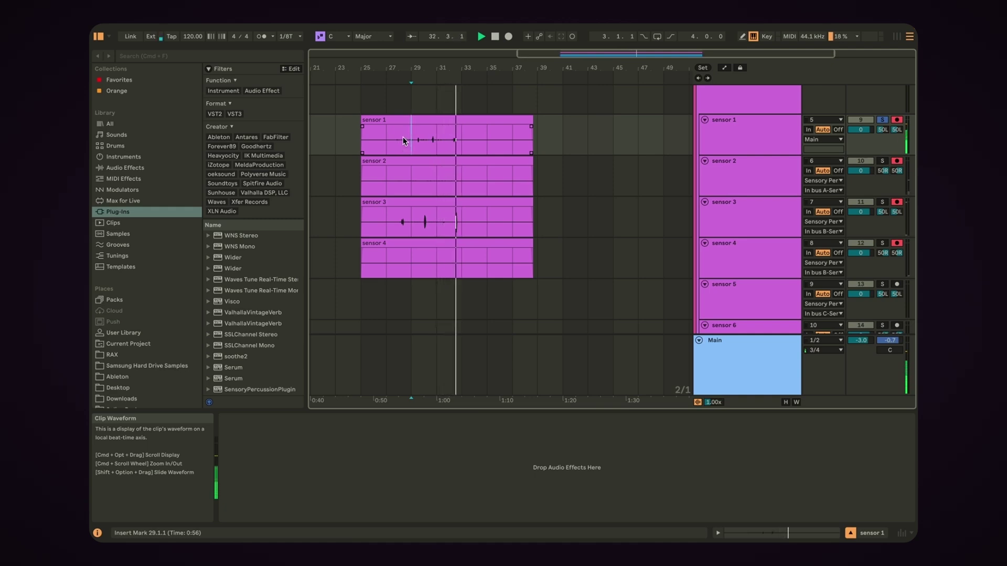
Step: Select the sensor 1, 2, 3 and 4 clips one after another to inspect them
scroll(403, 141, up, 2)
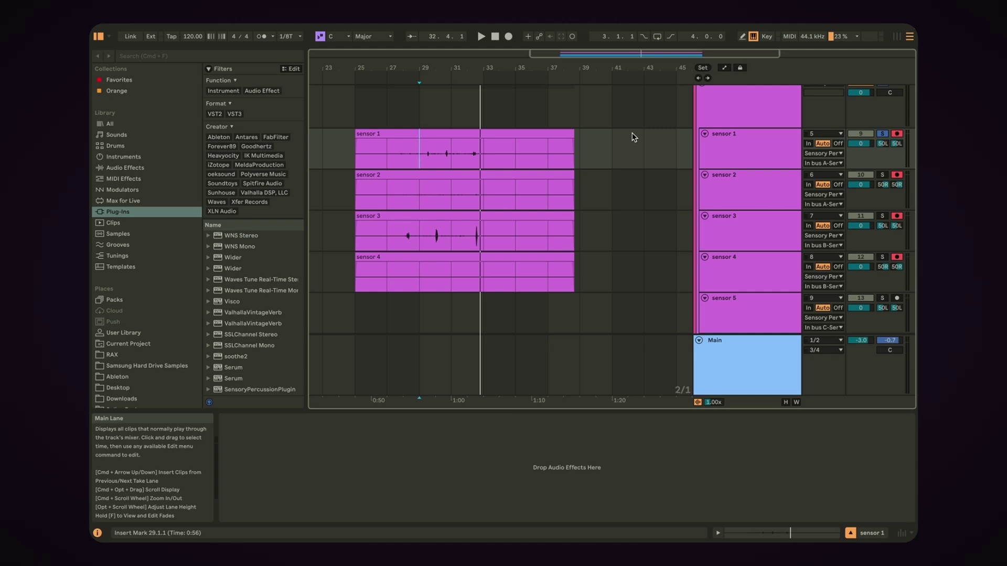
click(520, 153)
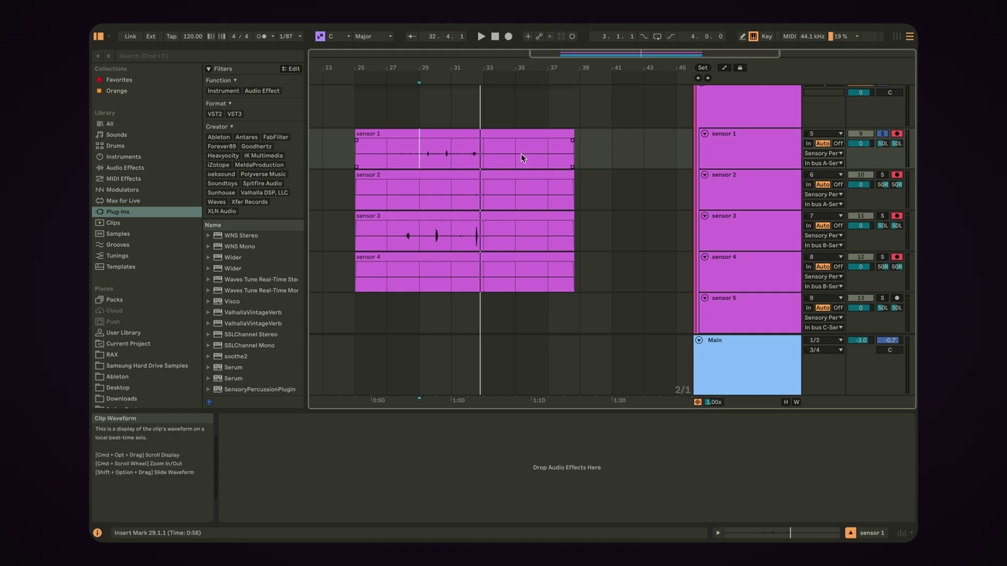
scroll(520, 153, left, 2)
scroll(521, 153, down, 1)
click(527, 182)
scroll(527, 188, down, 1)
scroll(526, 188, right, 1)
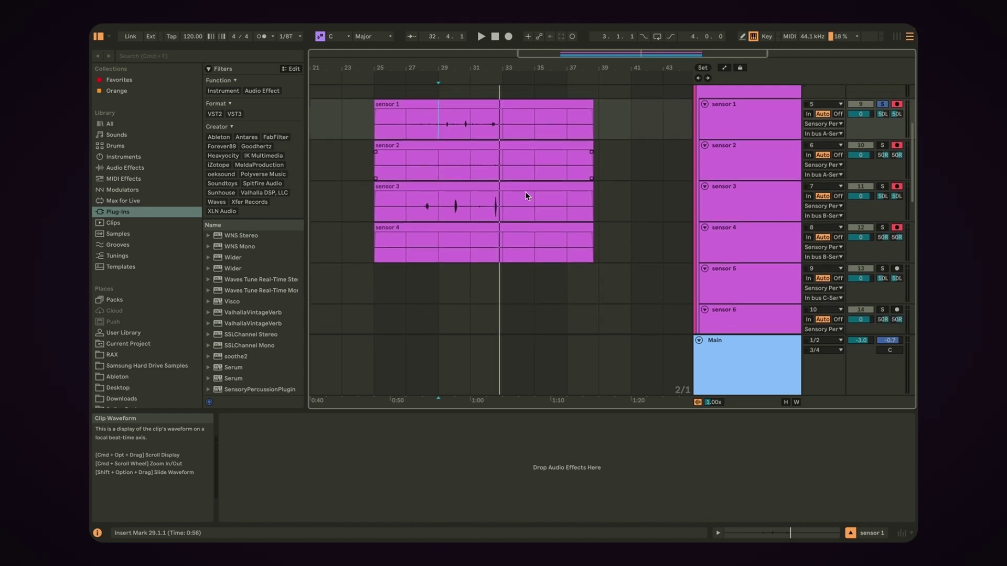
click(561, 215)
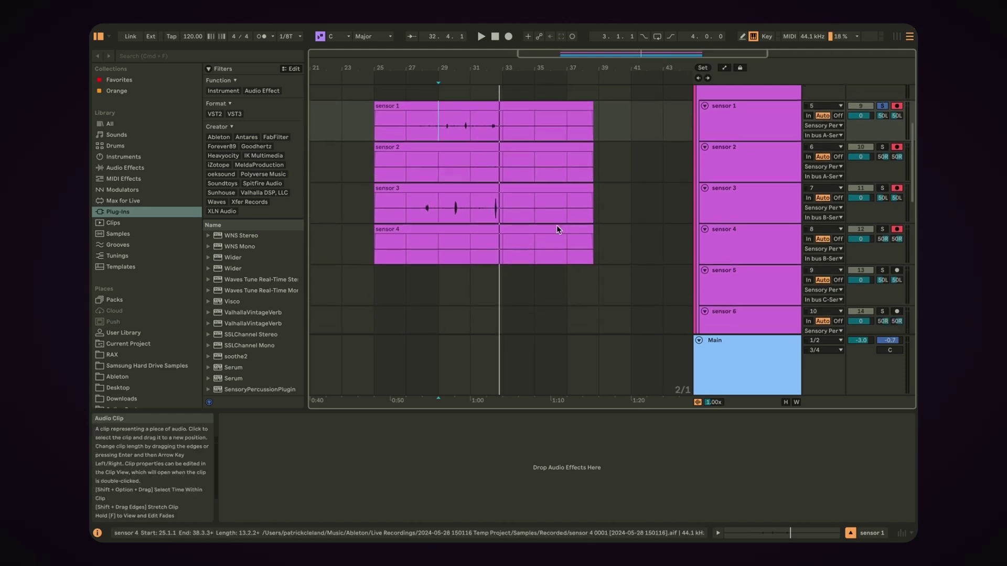
scroll(556, 225, up, 1)
scroll(555, 225, right, 1)
scroll(556, 225, down, 2)
scroll(555, 225, left, 1)
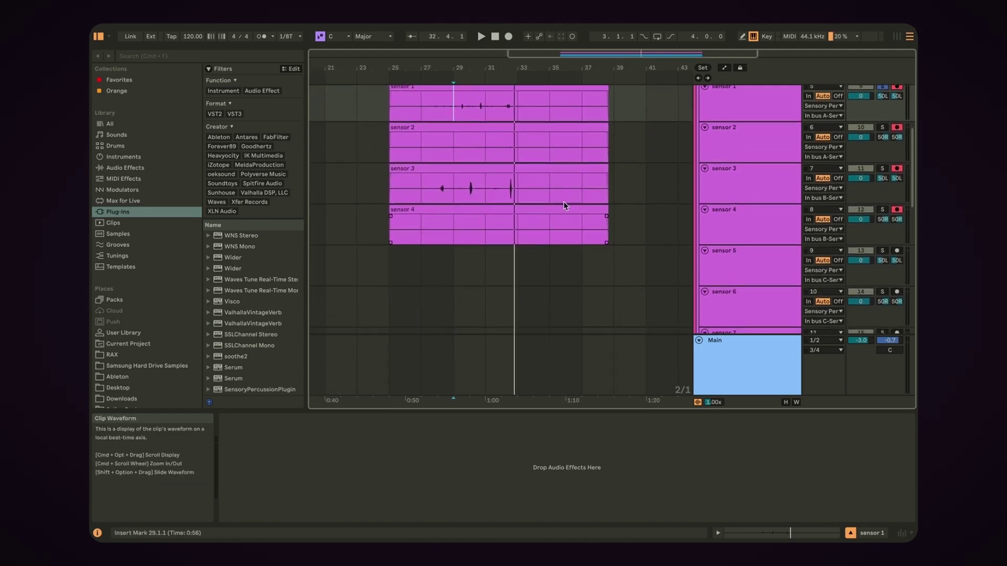
scroll(592, 210, up, 1)
scroll(591, 210, right, 1)
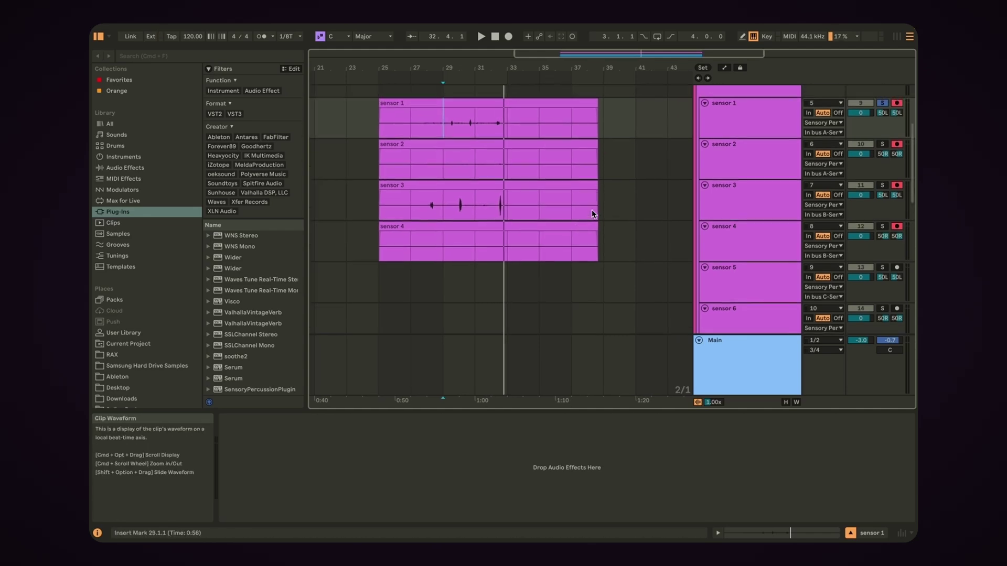
click(576, 239)
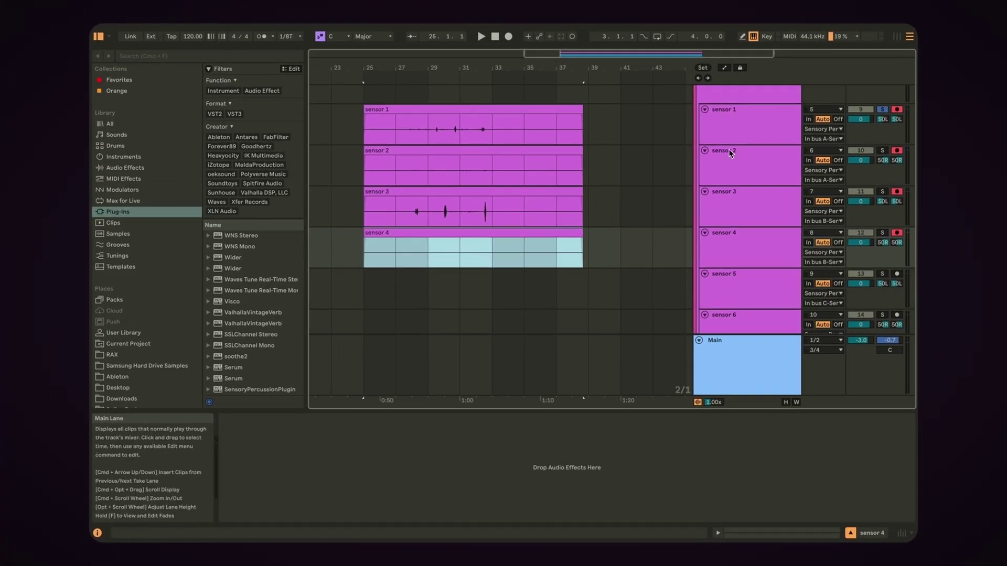
Step: Turn off sensor 1's solo, loop the sensor 1 clip with Cmd+L, and end the loop at bar 35
click(883, 110)
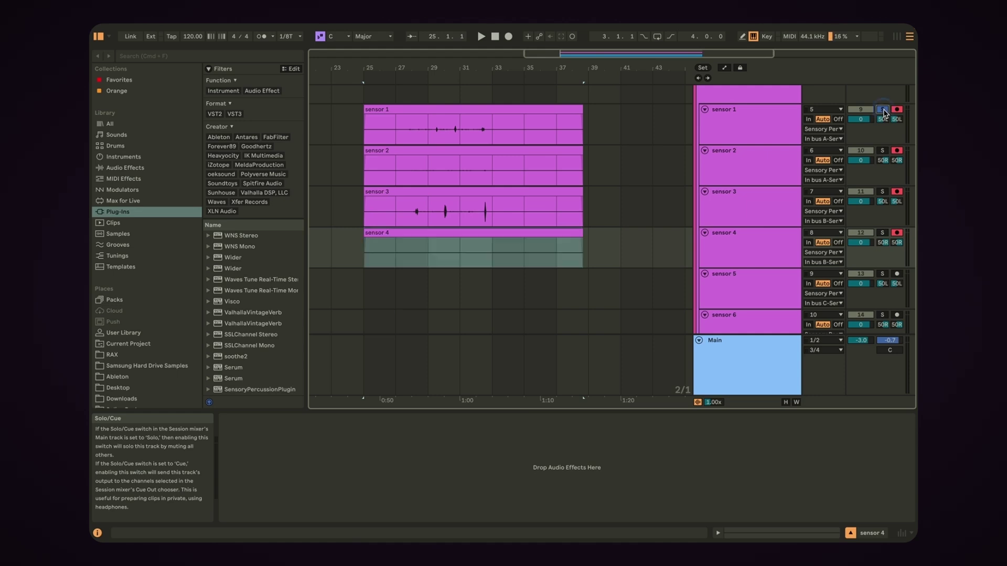
click(441, 111)
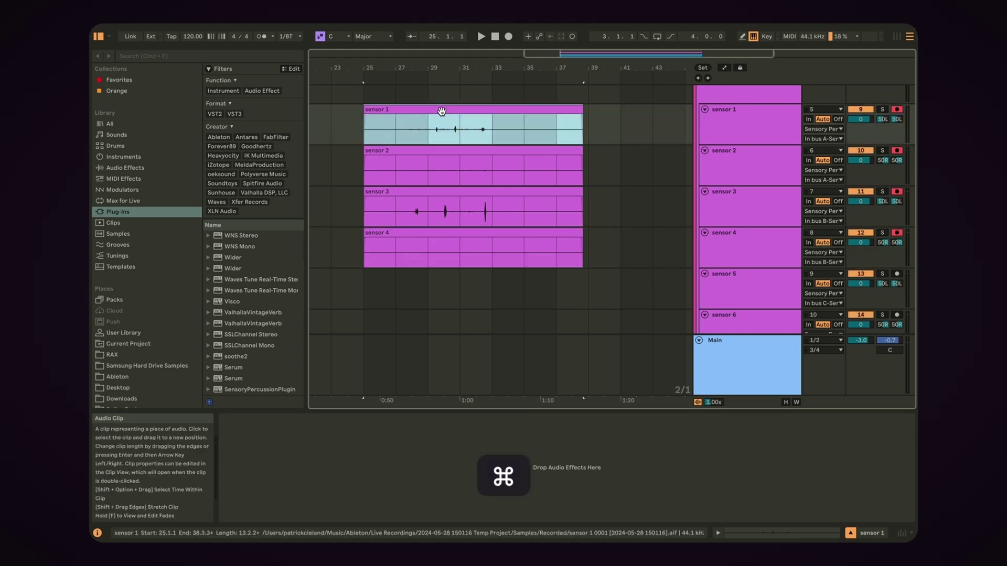
key(super+l)
drag(582, 74, 524, 74)
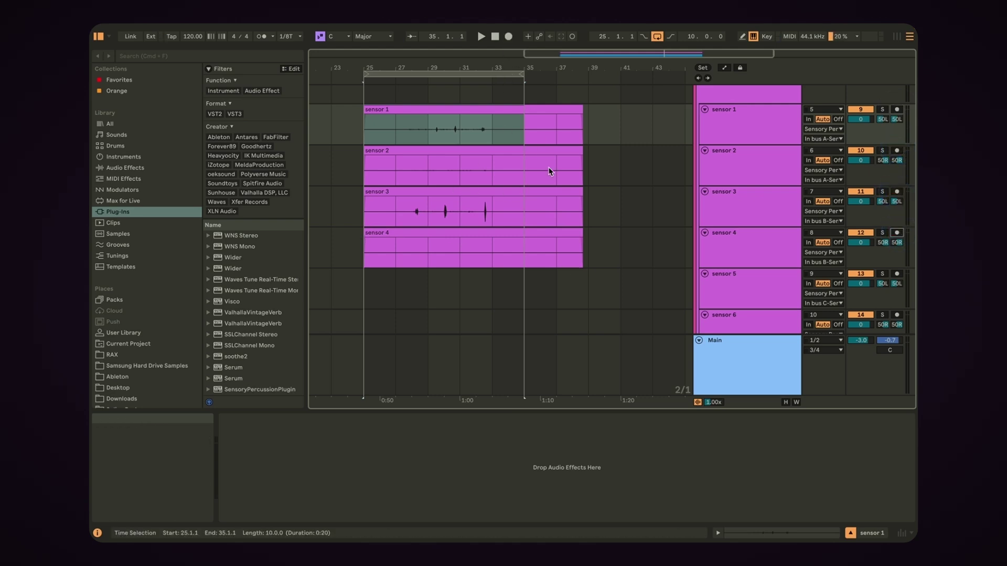
scroll(548, 170, down, 5)
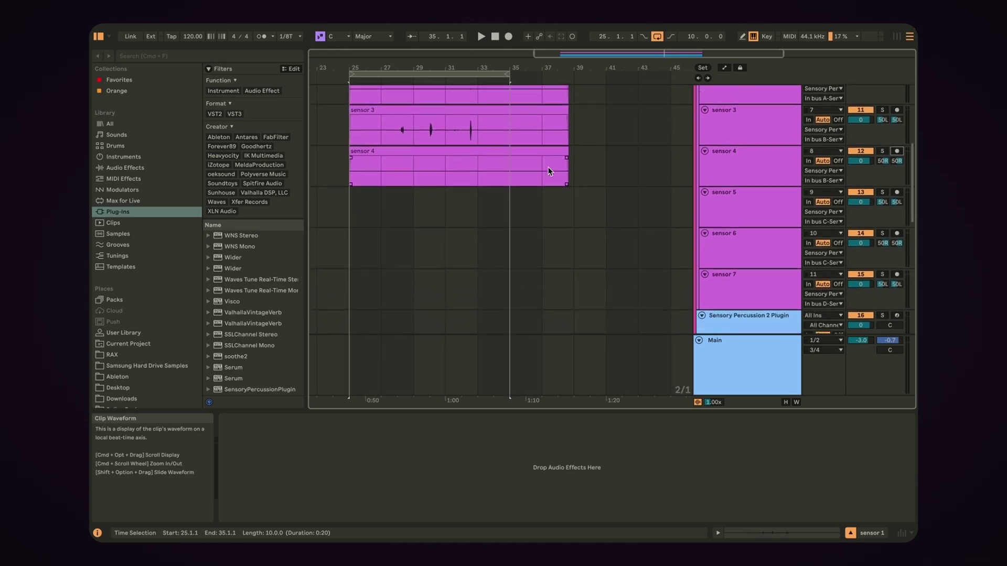
scroll(548, 169, down, 8)
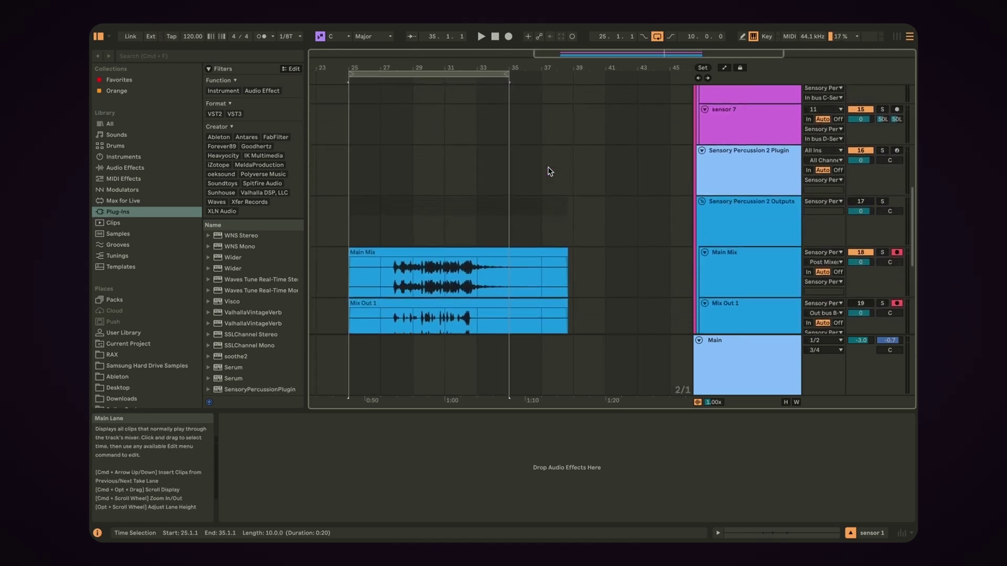
scroll(548, 169, up, 10)
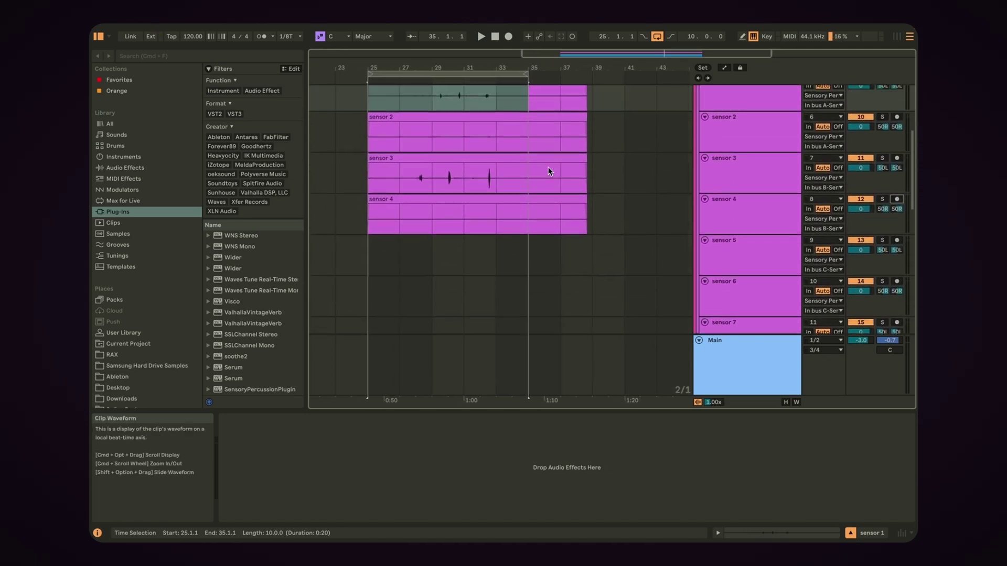
scroll(548, 171, up, 2)
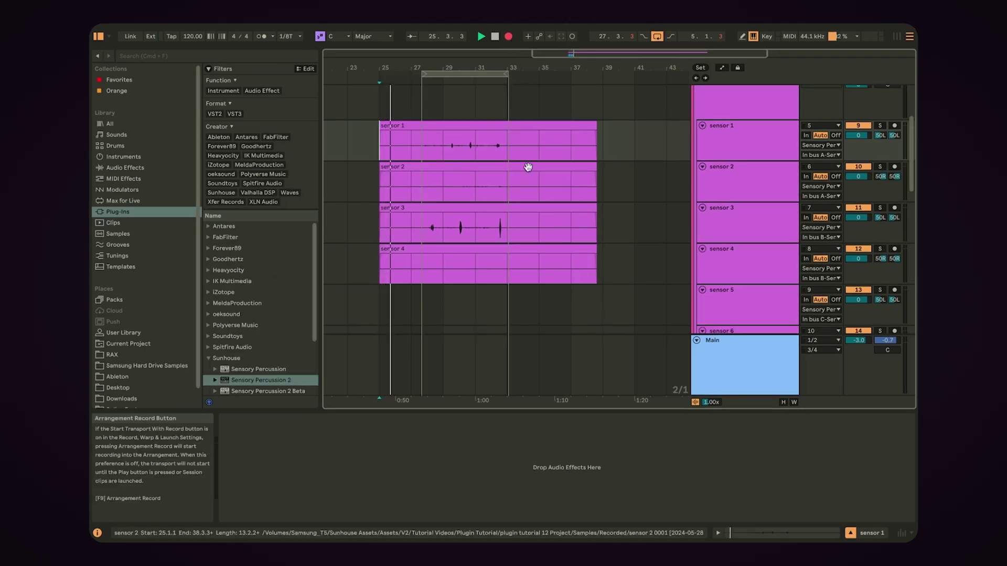
Step: Open the Sensory Percussion 2 window, move it aside, and switch to the Analog Trap set
scroll(527, 165, down, 3)
click(695, 278)
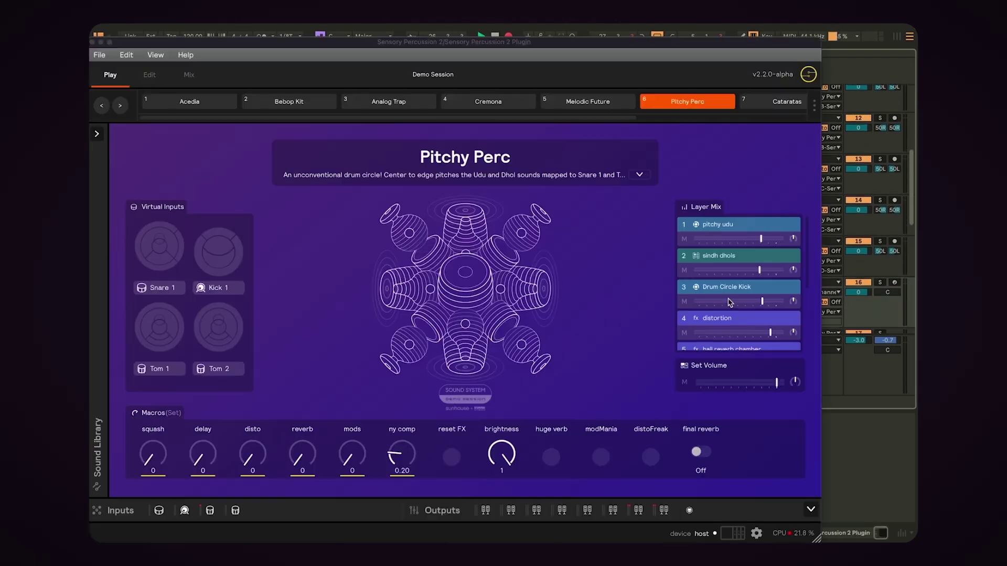
drag(409, 46, 461, 195)
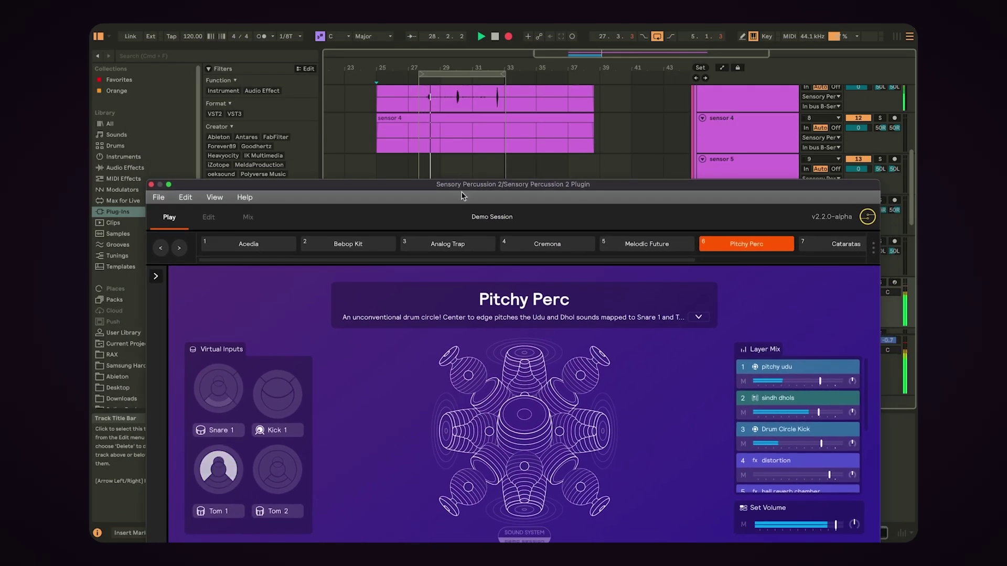
click(447, 244)
Step: Switch the set to Cremona, then Cataratas, and close the plugin window
scroll(620, 136, down, 2)
scroll(621, 137, down, 5)
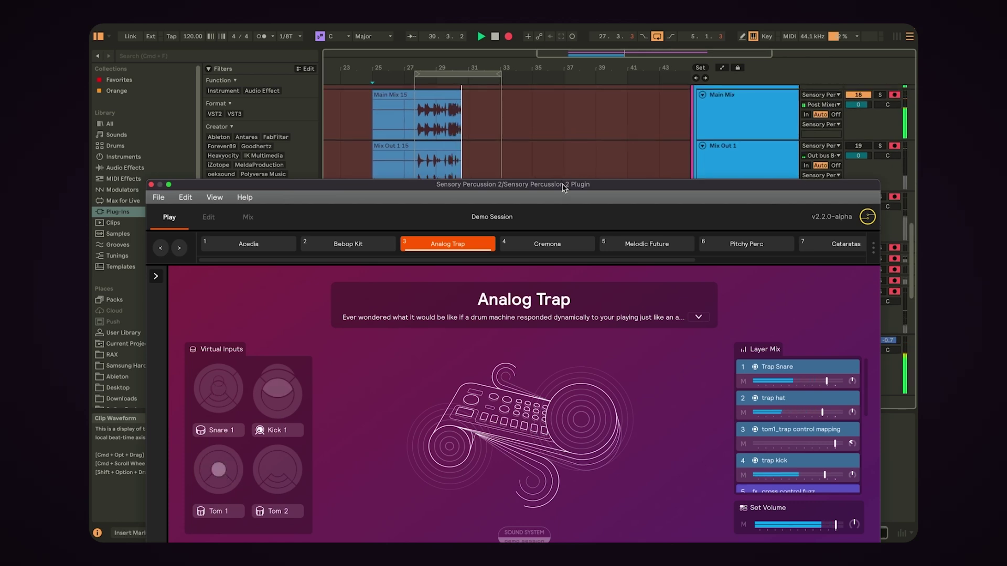
drag(566, 190, 545, 261)
click(542, 321)
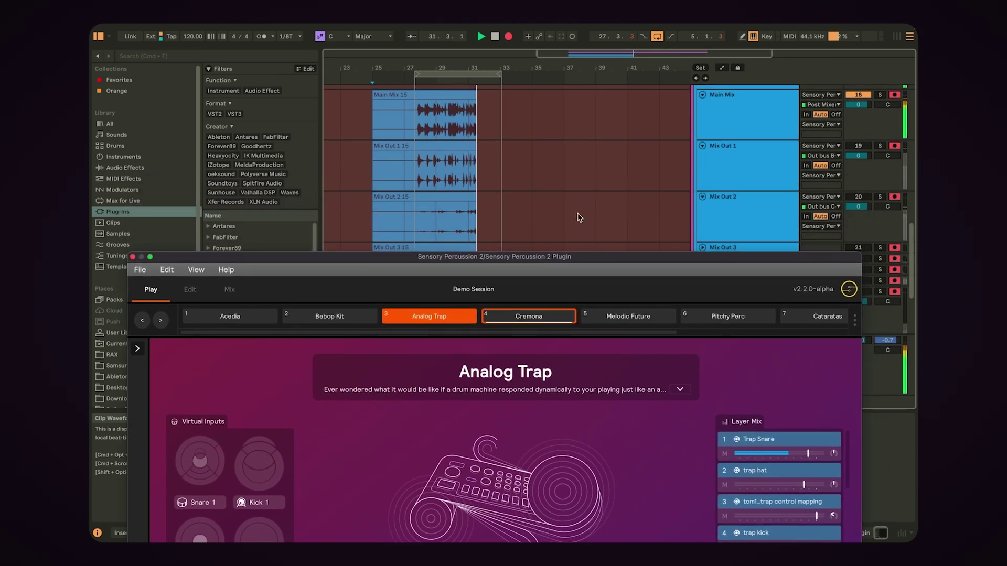
scroll(580, 179, up, 1)
scroll(578, 179, up, 5)
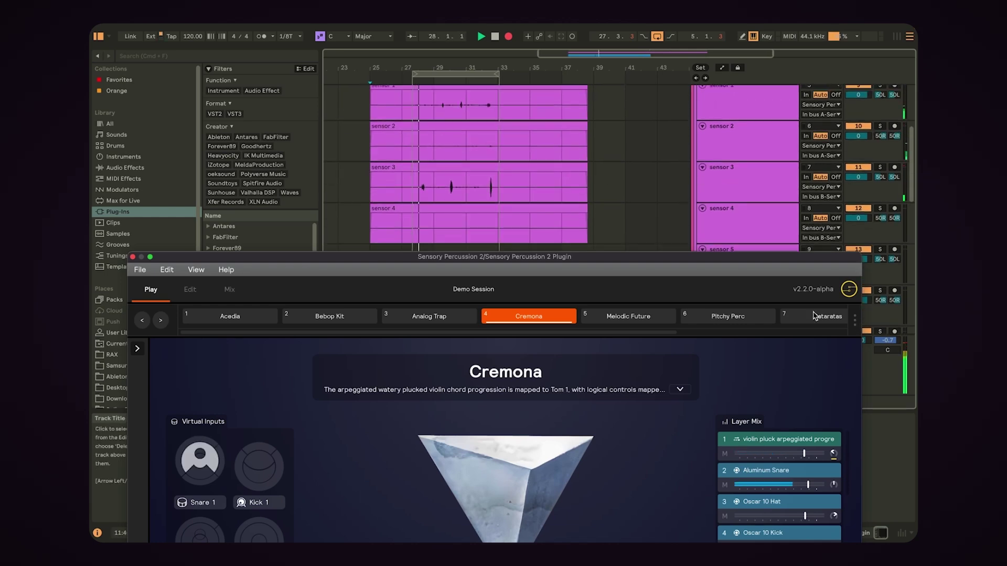
click(802, 316)
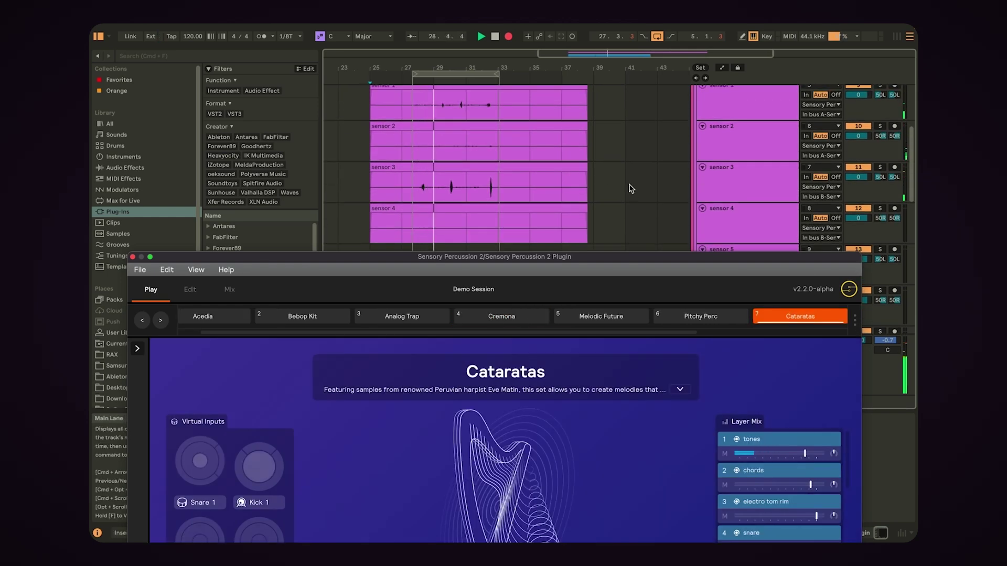
scroll(631, 188, up, 2)
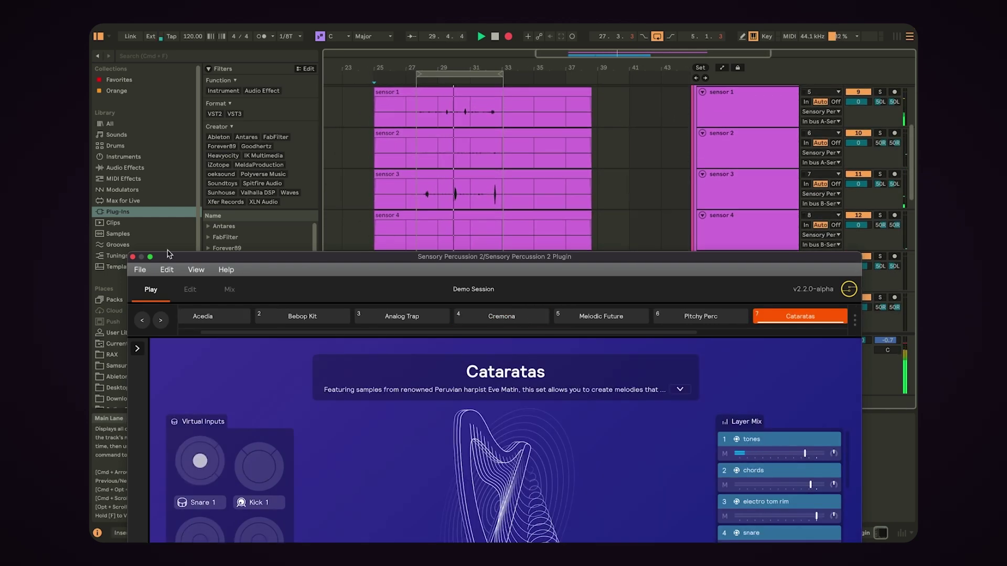
click(133, 257)
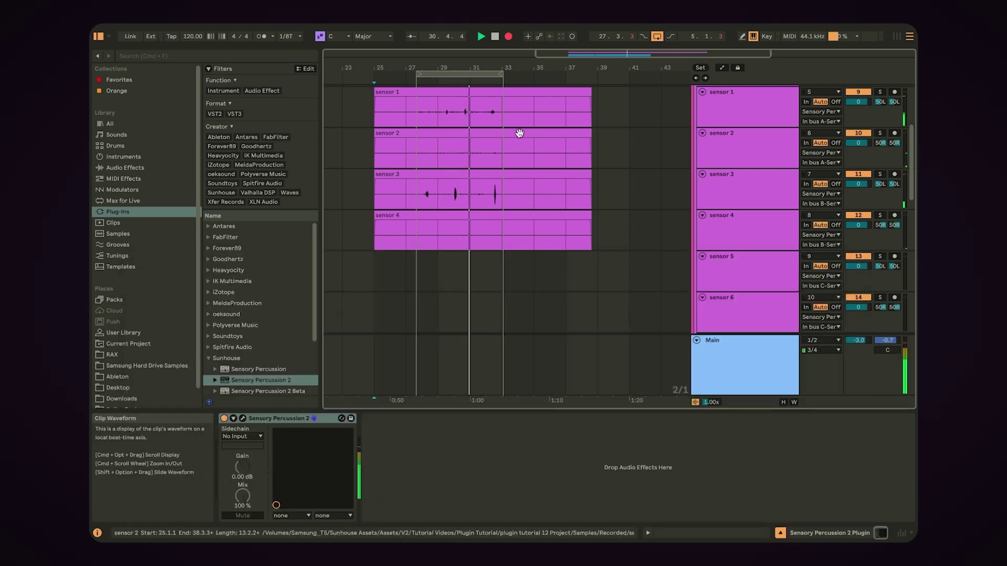
Step: Scroll down to the new Main Mix 17 and Mix Out 1 17 takes and back up
scroll(743, 194, down, 5)
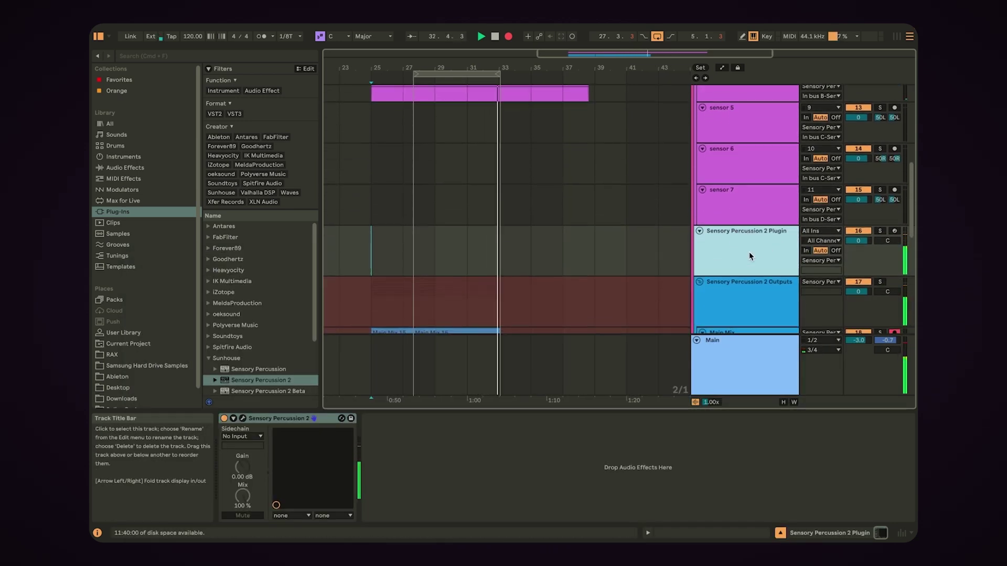
scroll(749, 256, down, 3)
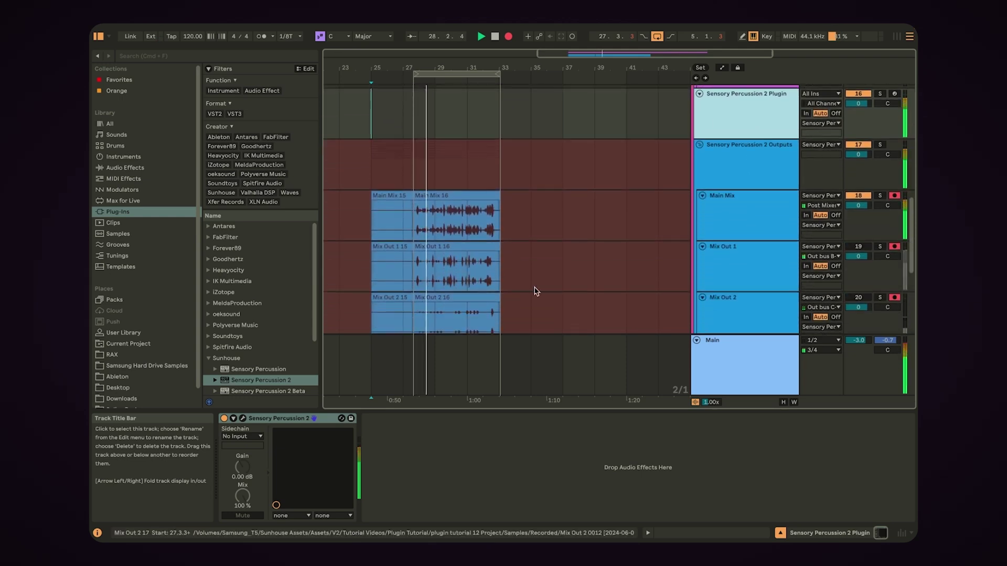
scroll(736, 298, up, 2)
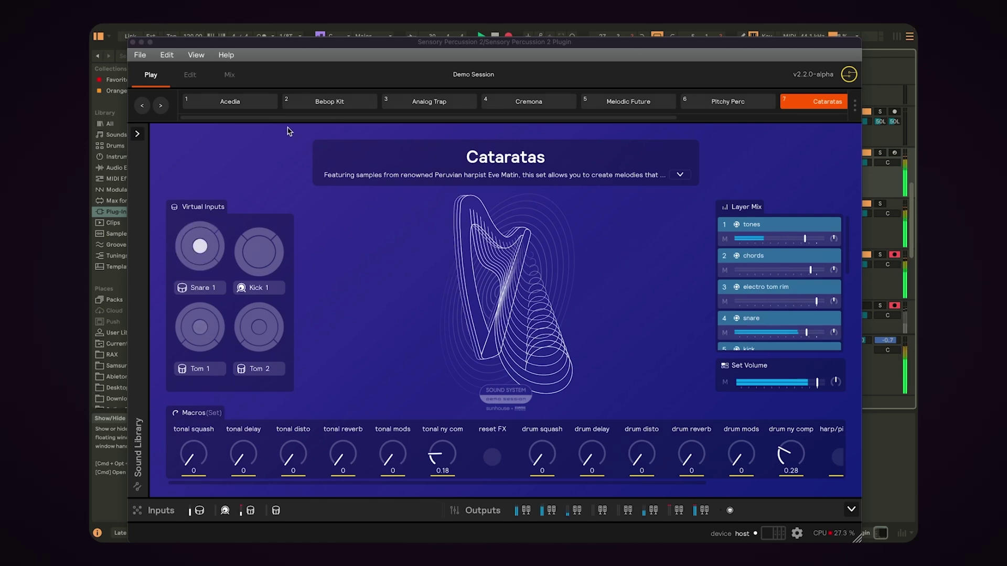
Step: Pick Acedia, then Analog Trap, then Phantasma Keys in the plugin's set strip, and close the window
click(238, 103)
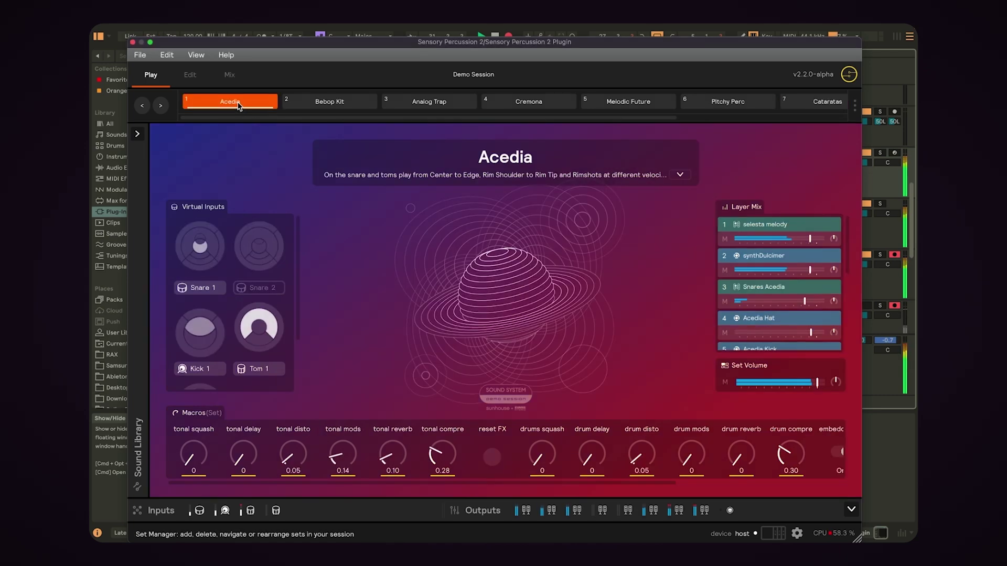
drag(309, 44, 322, 199)
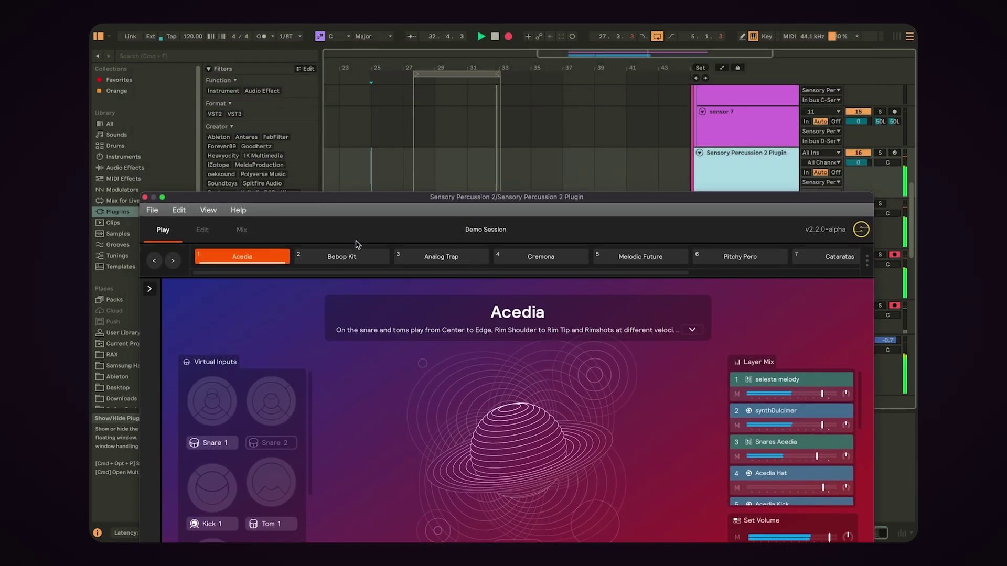
click(440, 259)
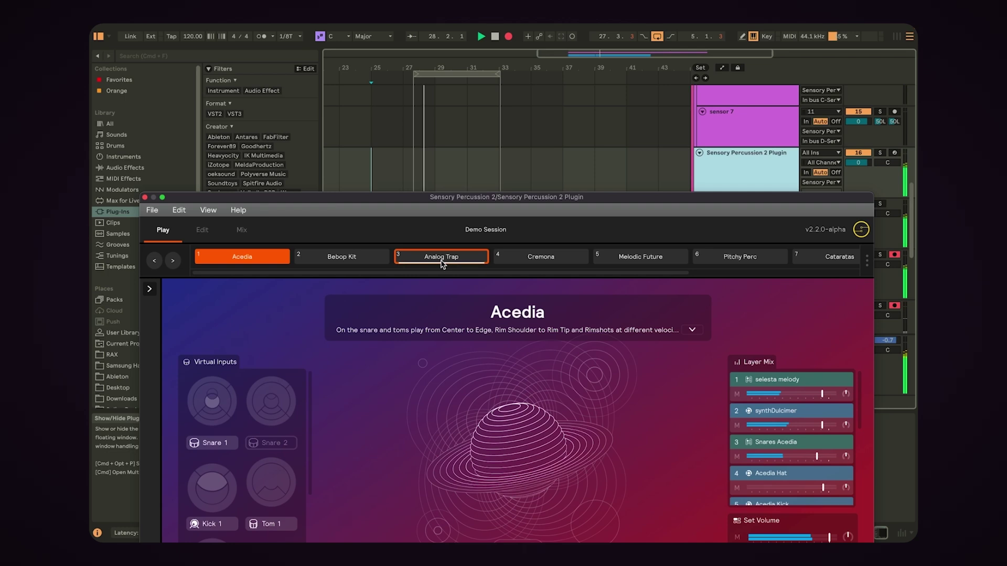
scroll(690, 269, right, 5)
click(701, 259)
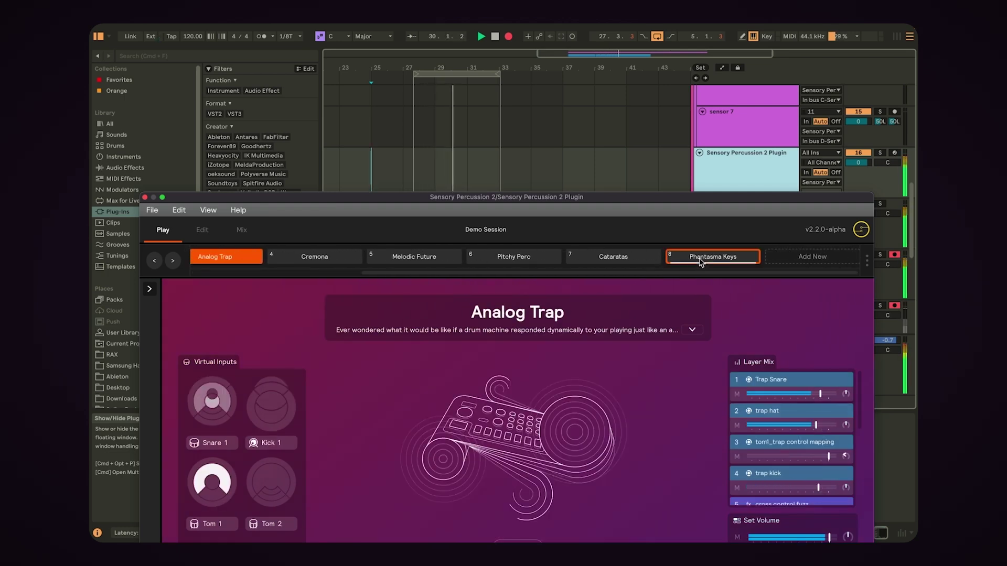
scroll(614, 138, down, 3)
scroll(614, 139, up, 3)
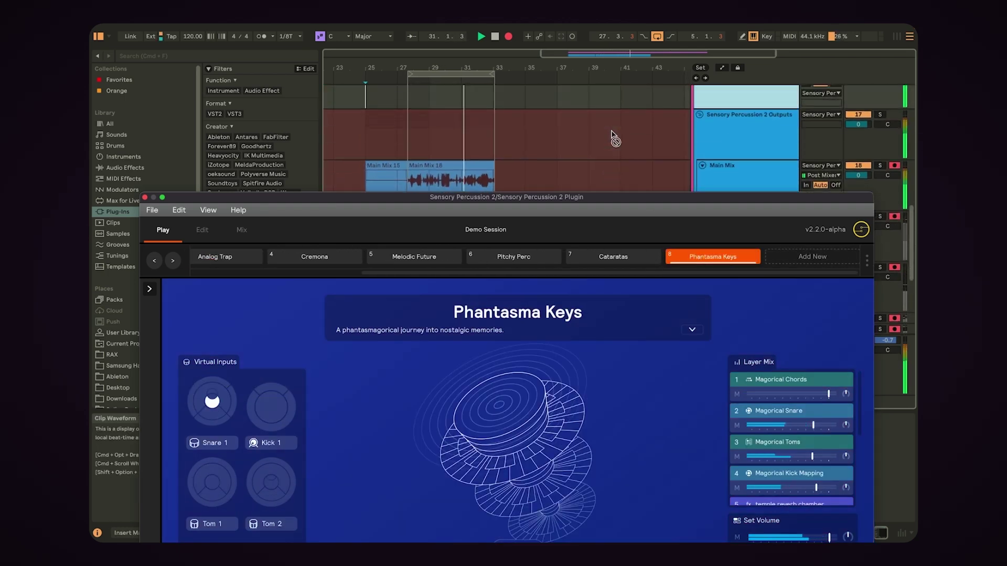
click(144, 197)
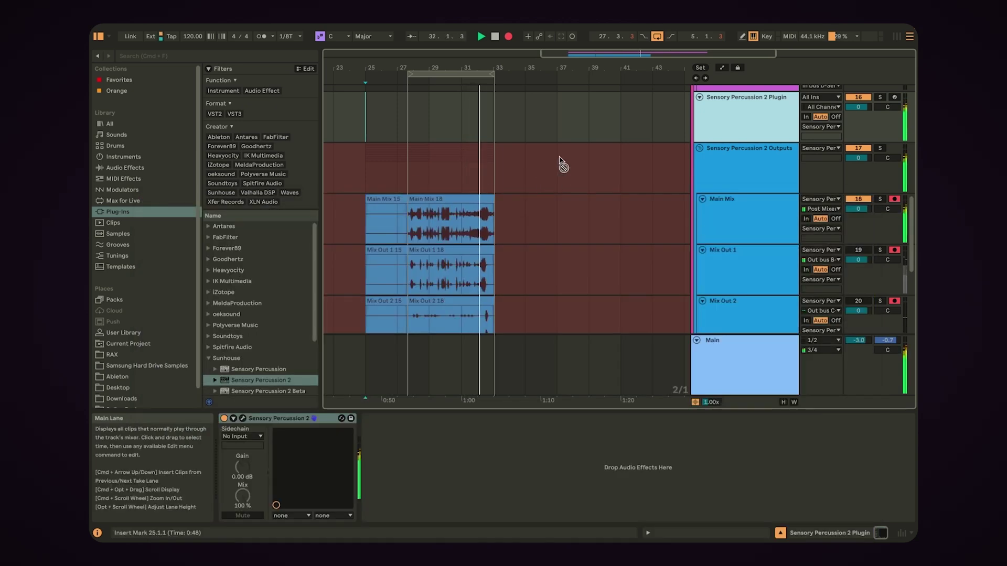
Step: Scroll through the arrangement to check the sensor tracks and the plugin's output tracks
scroll(734, 210, up, 3)
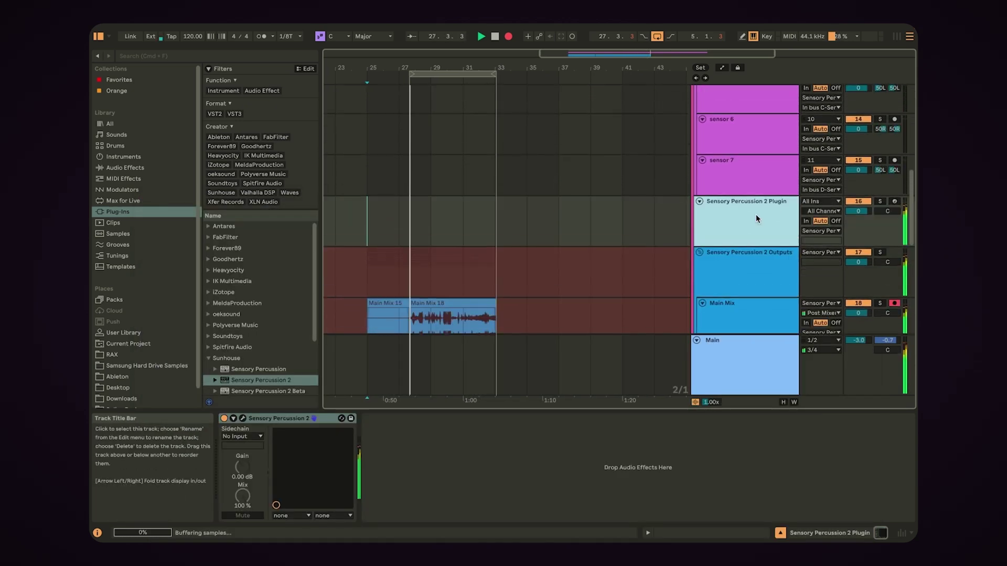
scroll(756, 214, up, 2)
scroll(756, 214, down, 4)
scroll(756, 214, up, 6)
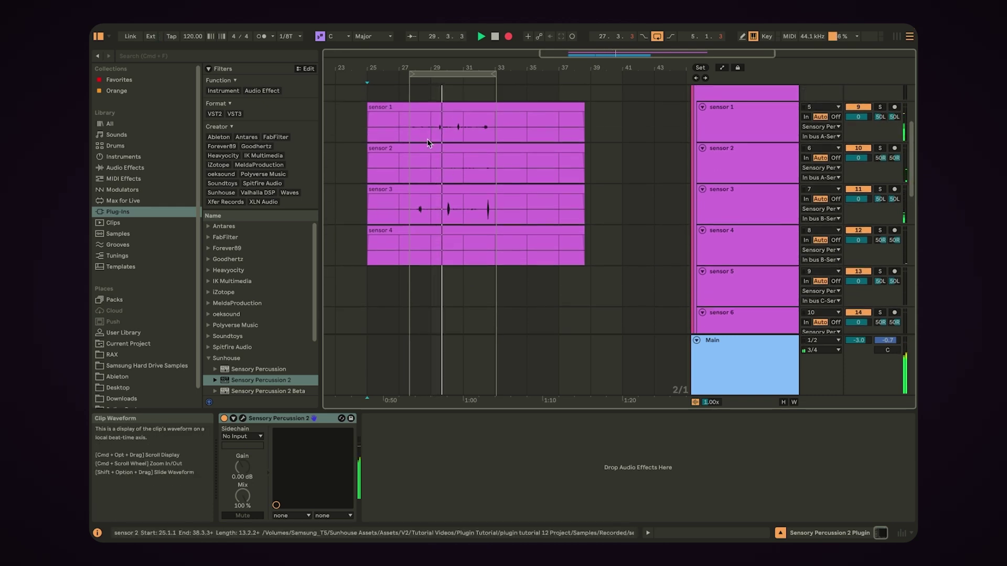
scroll(460, 199, down, 4)
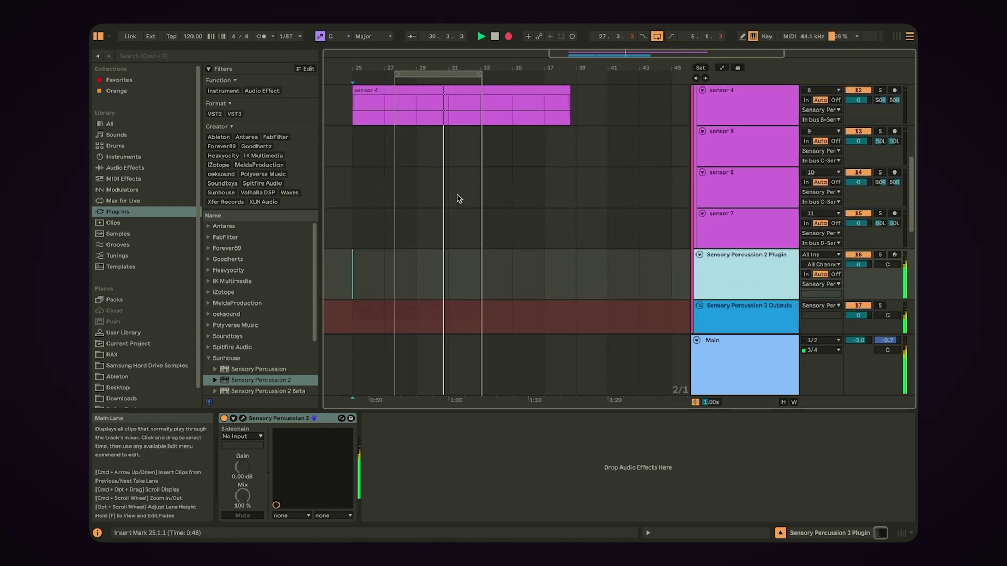
Step: Reopen Sensory Percussion 2 in Edit view, browse the Magorical Chords chain, then load the Acedia set
key(super+alt+p)
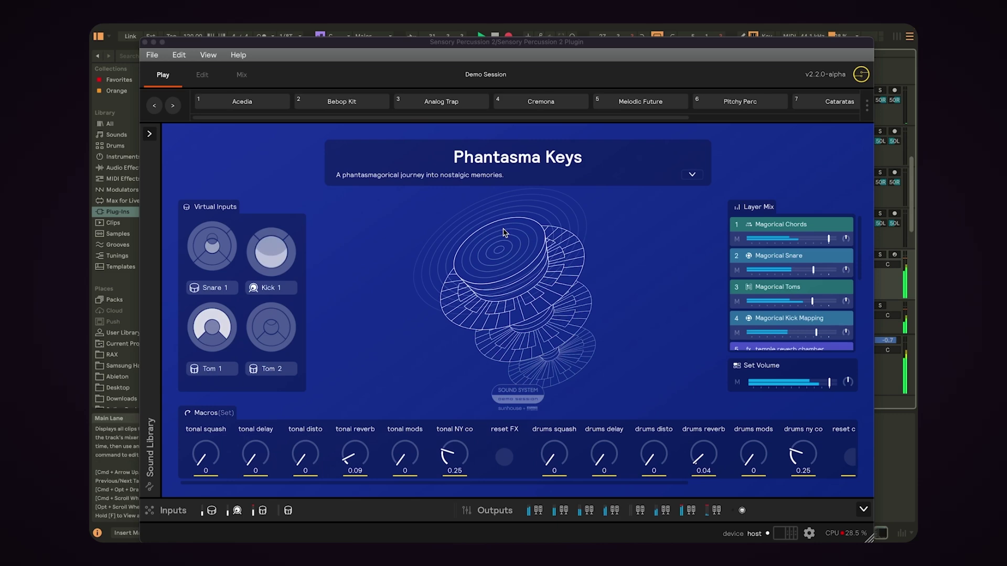
click(203, 75)
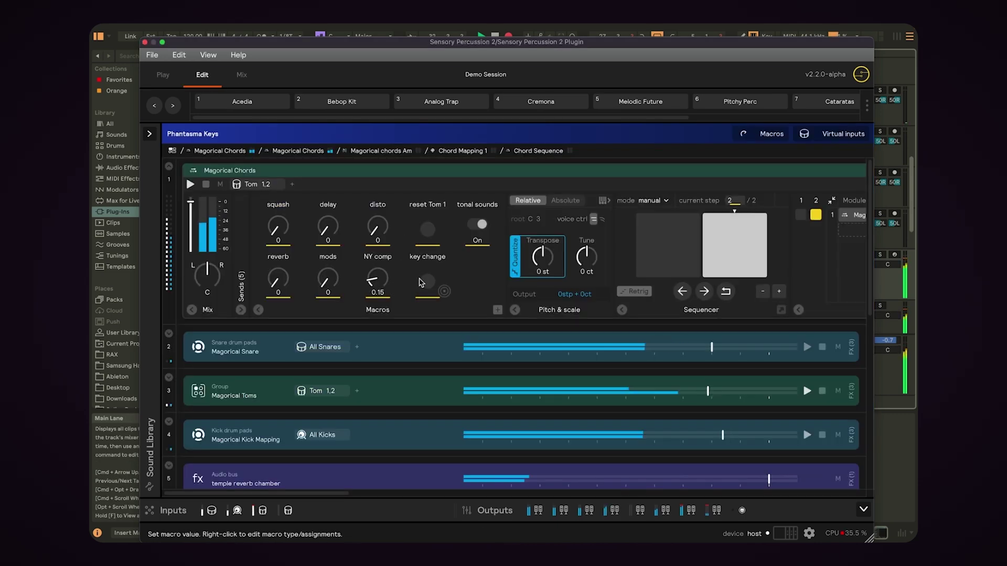
scroll(525, 236, right, 10)
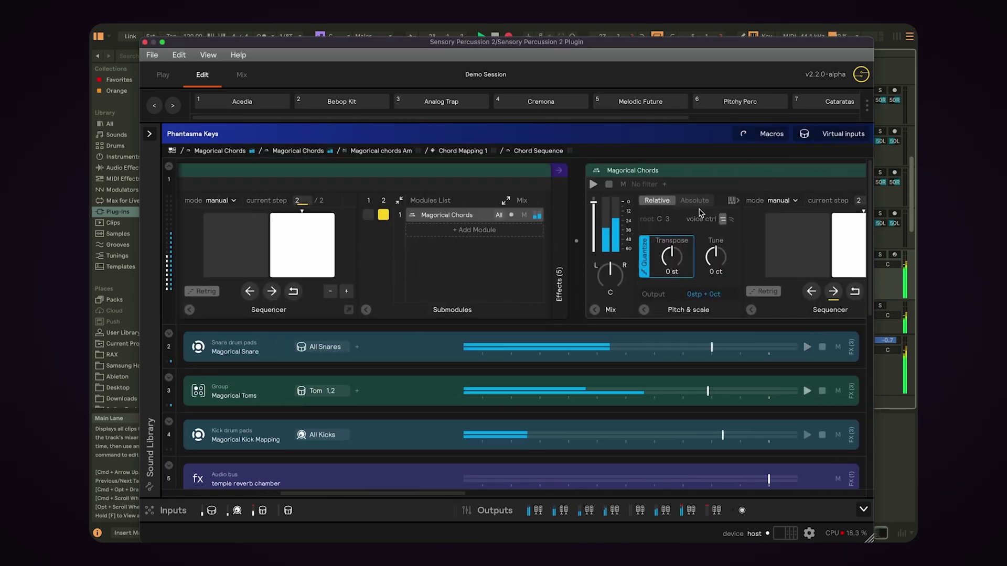
scroll(700, 232, left, 5)
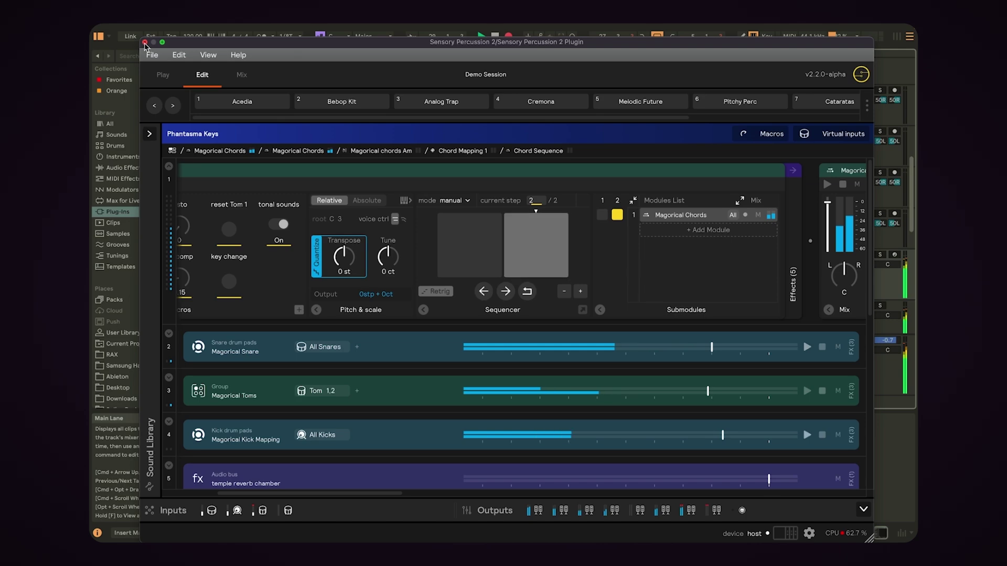
click(241, 101)
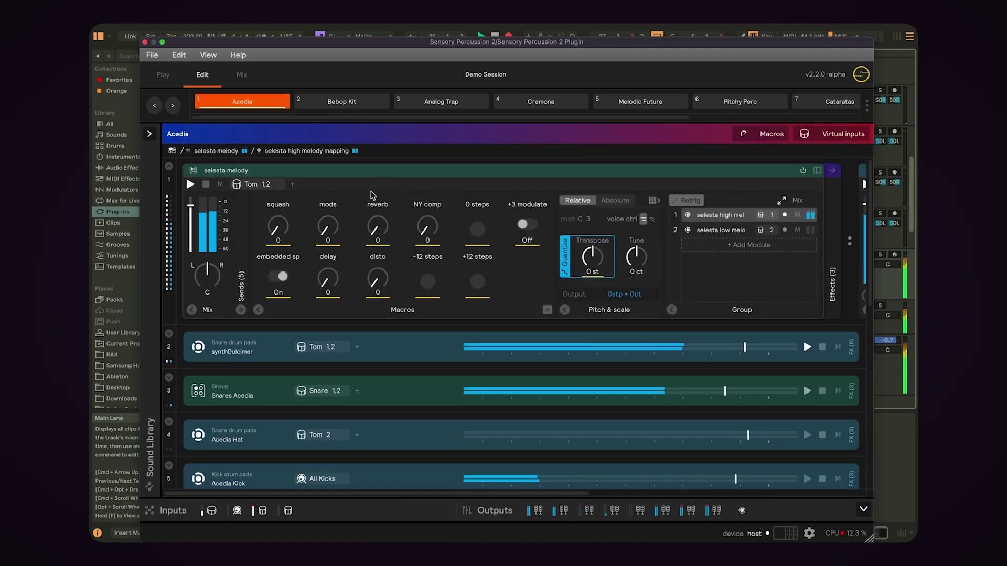